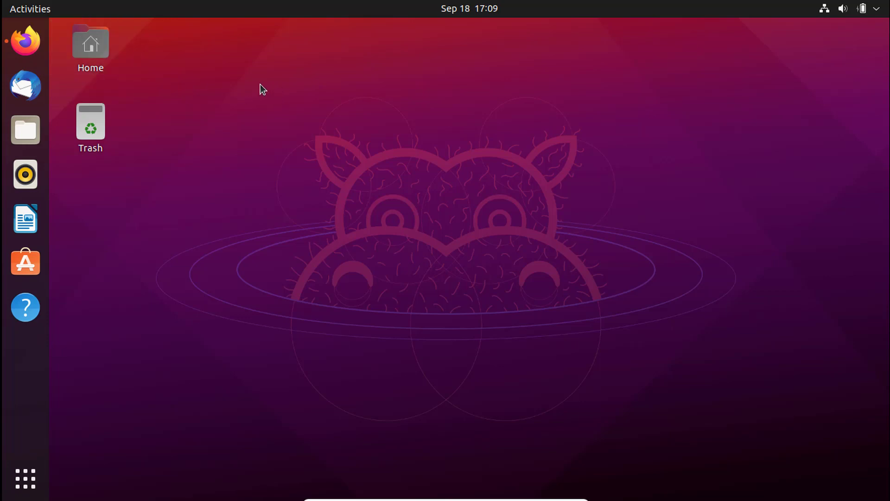
- Open Firefox and search the web for "anaconda"
left_click(22, 45)
left_click(385, 54)
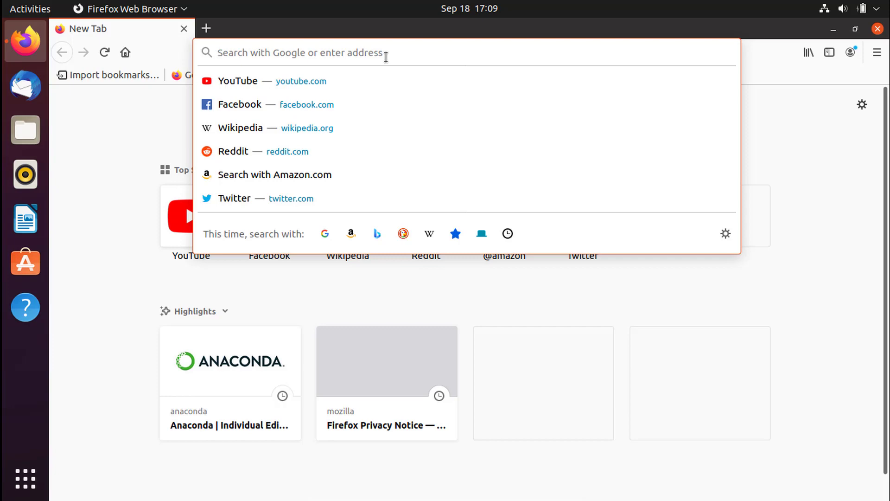
type("ana")
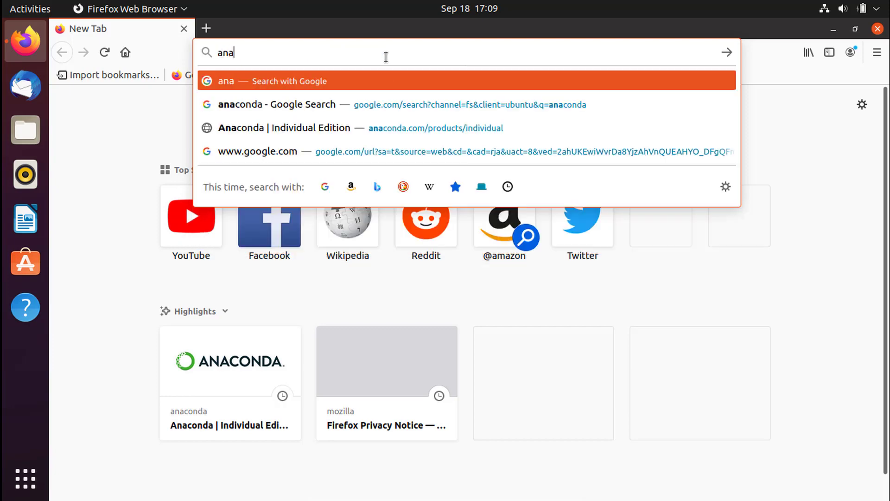
type("conda")
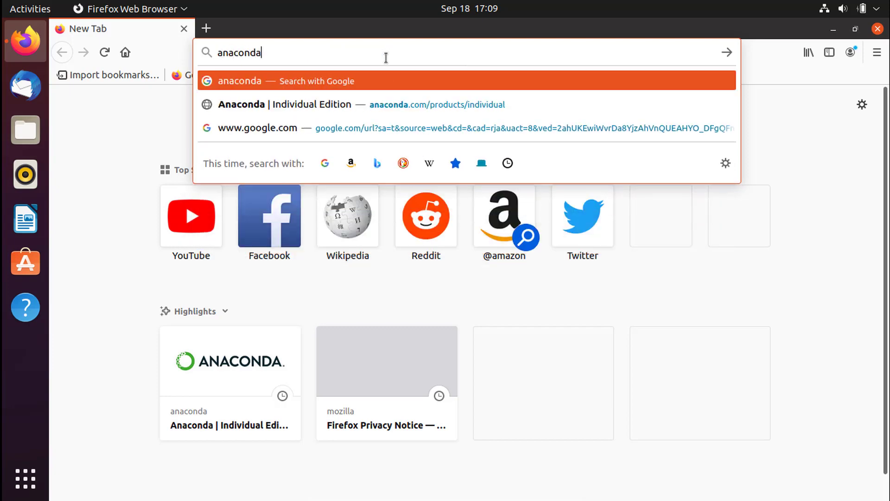
key("Return")
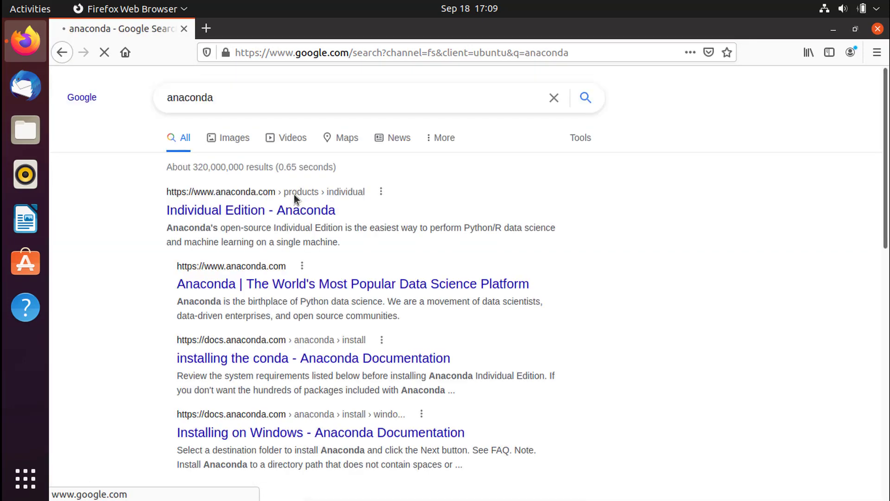
- Open the "Individual Edition - Anaconda" search result in a new tab and switch to it
right_click(248, 214)
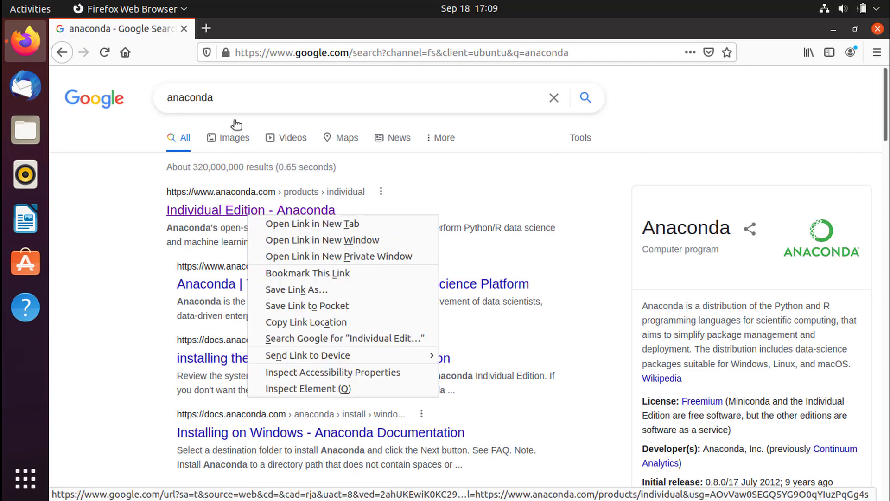
key("Escape")
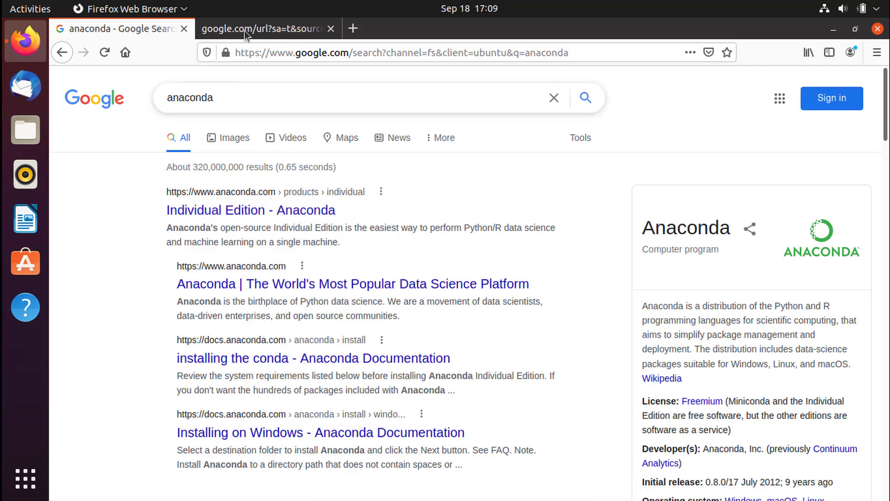
left_click(245, 31)
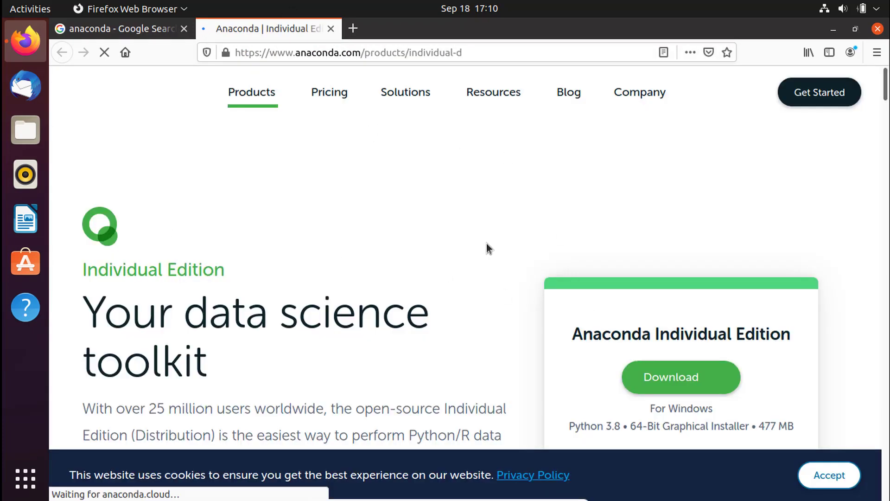
- Go to the additional Linux installers for Anaconda Individual Edition
scroll(716, 272, "down", 2)
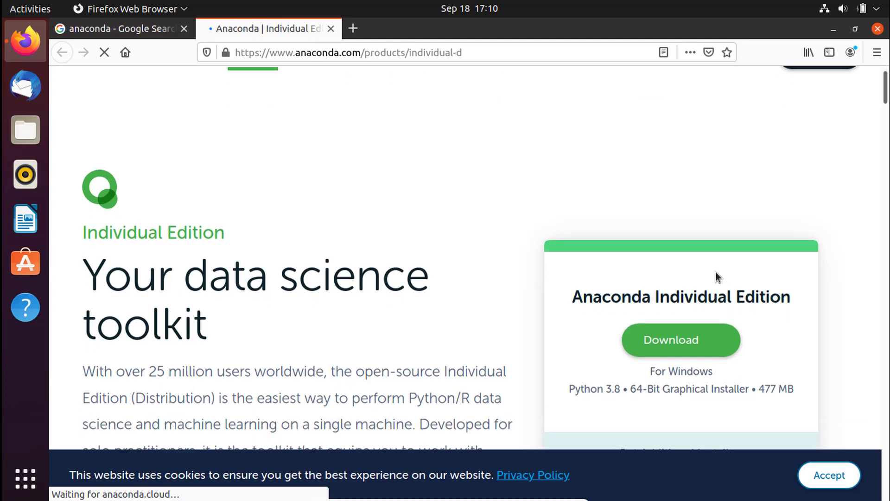
scroll(716, 273, "down", 2)
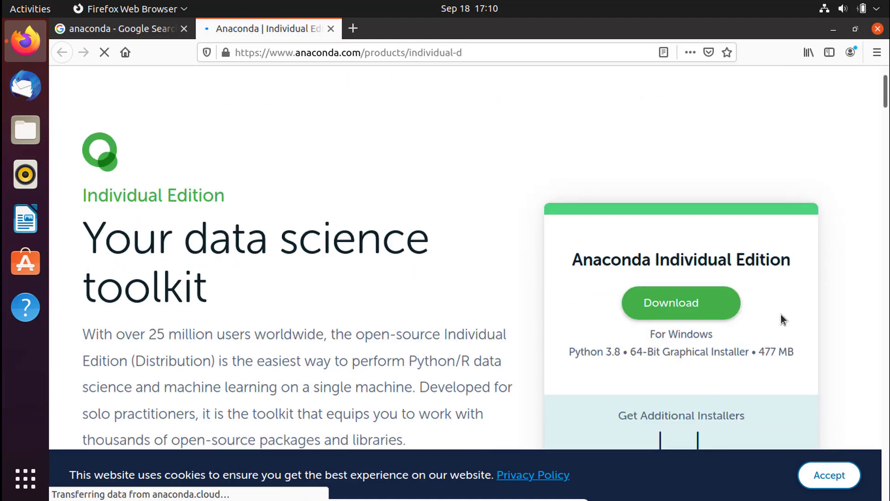
scroll(789, 351, "down", 2)
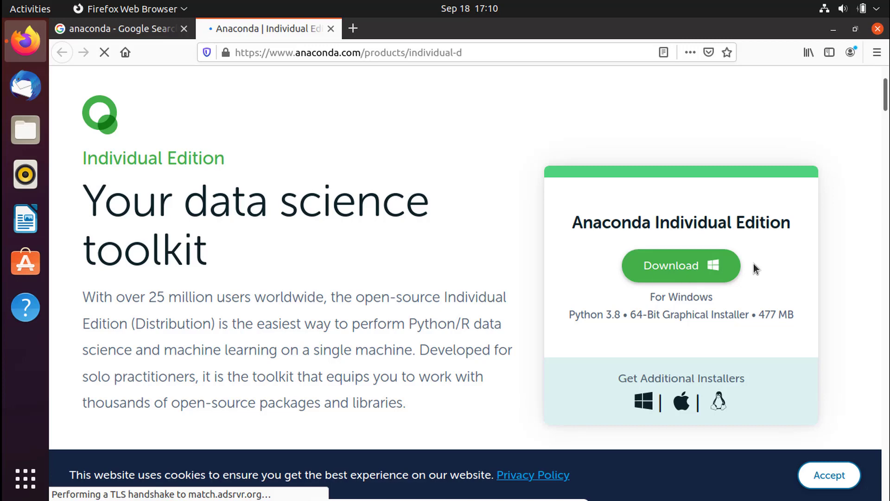
scroll(678, 366, "down", 1)
scroll(678, 367, "down", 3)
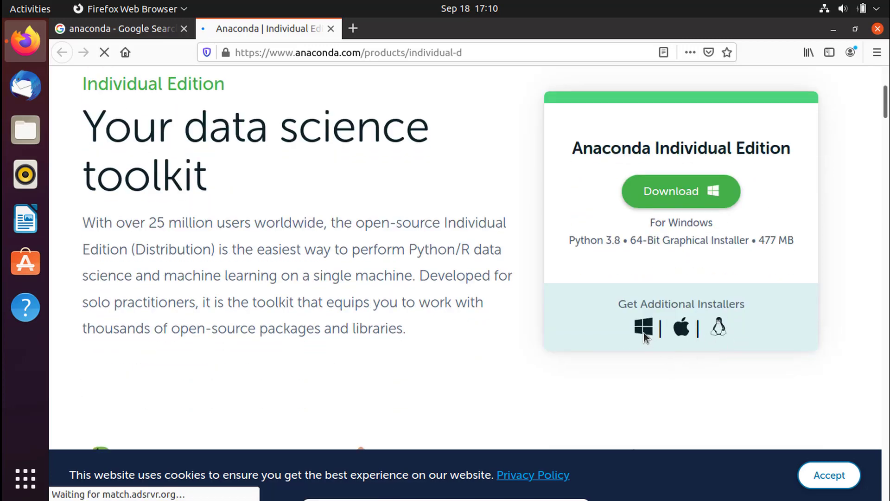
left_click(721, 330)
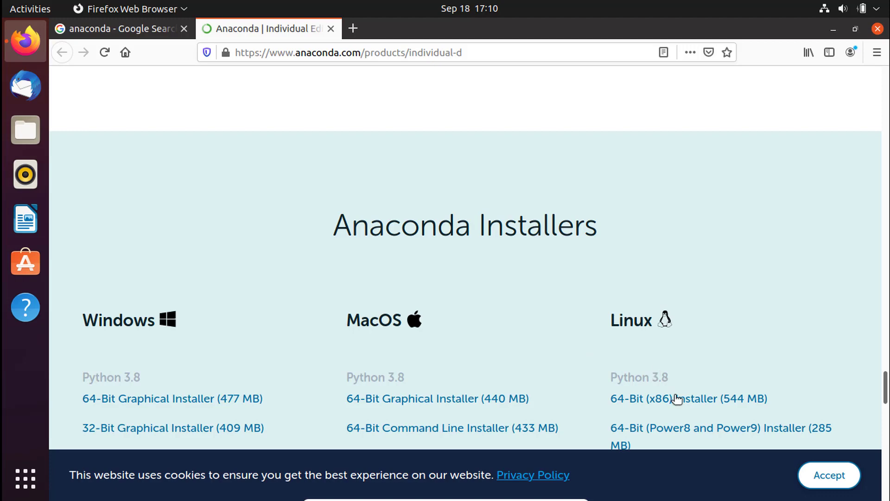
- Download the Linux Python 3.8 64-Bit (x86) Installer and save the file Anaconda3-2021.05-Linux-x86_64.sh
left_click(702, 398)
left_click_drag(617, 377, 682, 377)
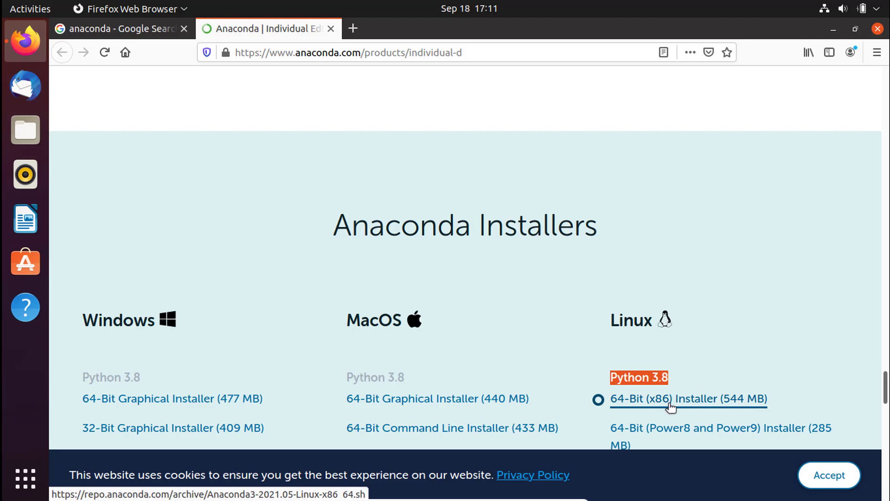
left_click(738, 404)
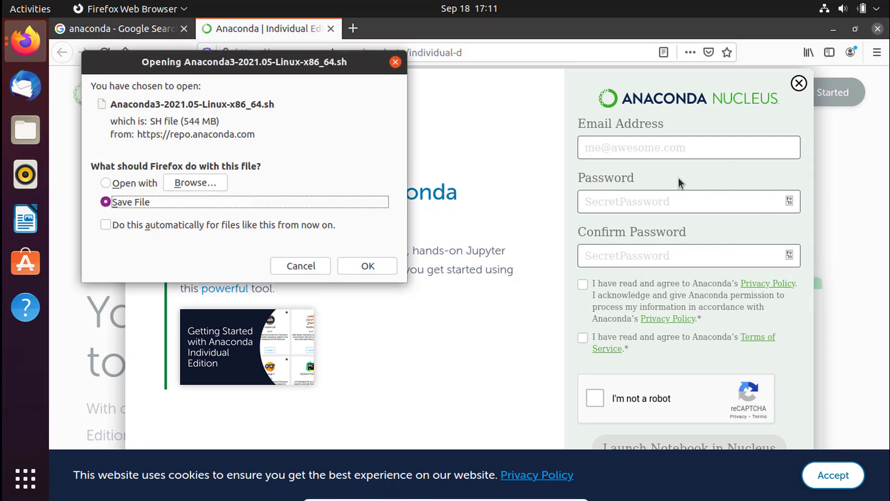
left_click_drag(292, 69, 452, 88)
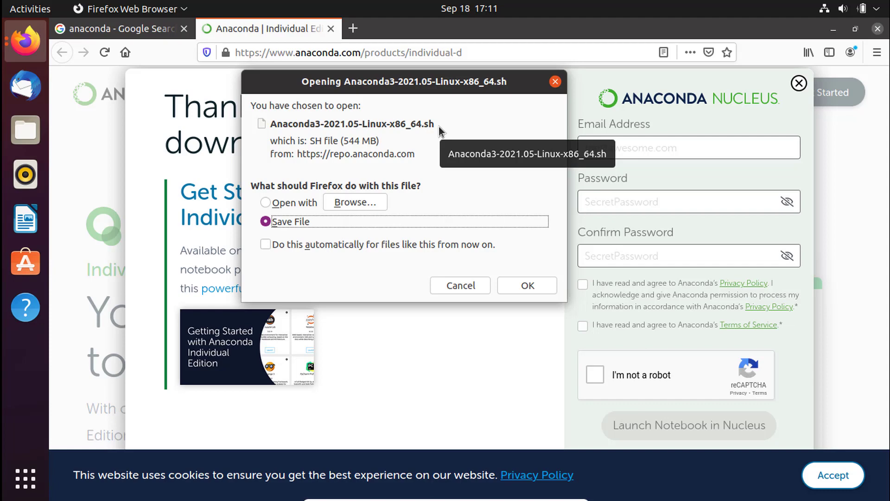
left_click(533, 290)
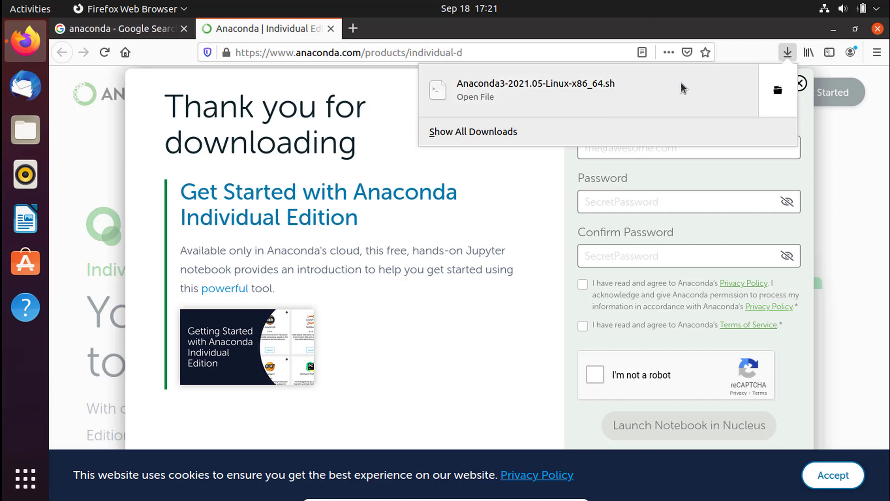
- Minimize the browser, open a Terminal window and enlarge its text
left_click(833, 33)
left_click(833, 34)
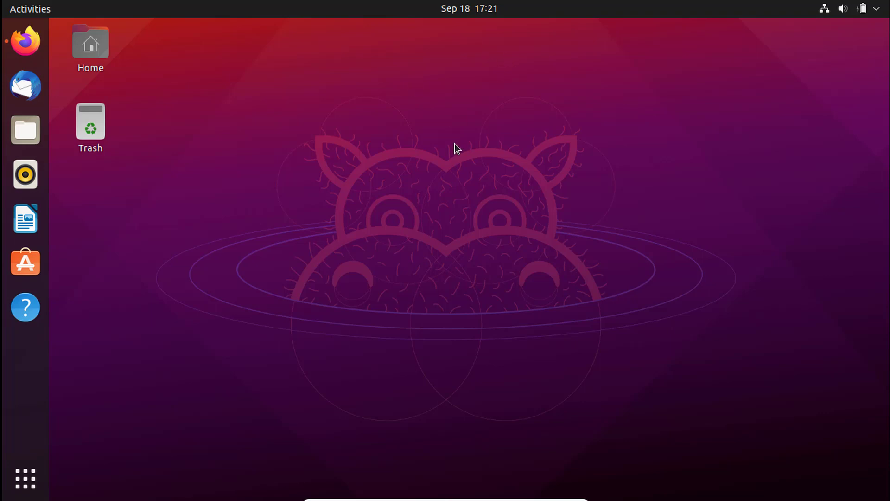
key("ctrl+alt+t")
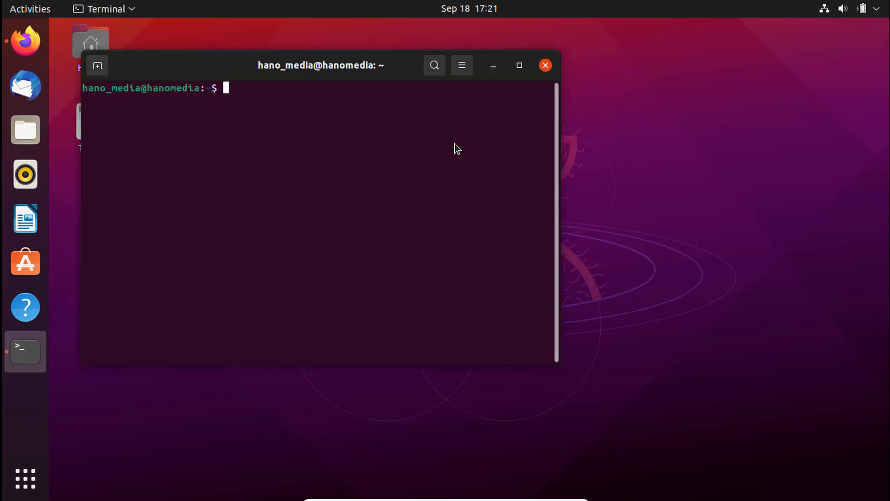
key("ctrl+plus")
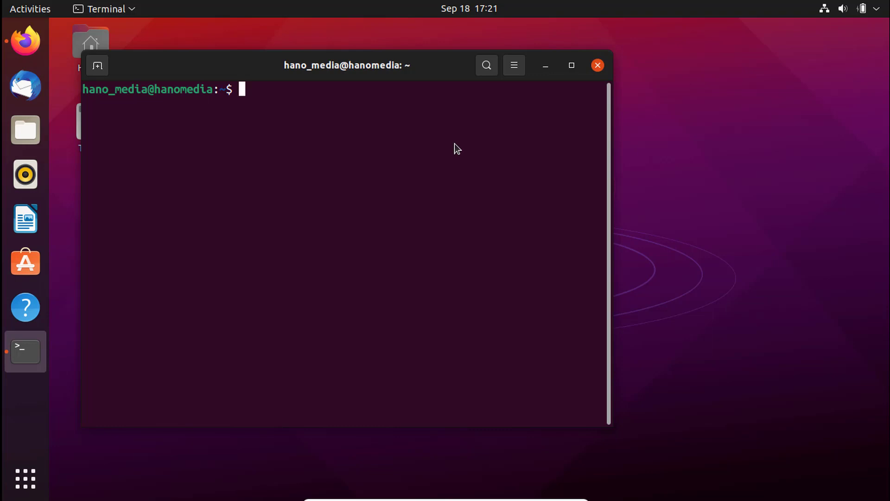
- Begin the installer command with bash ~/Downloads/ followed by the first letters "an", without running it
type("bash ~/Do")
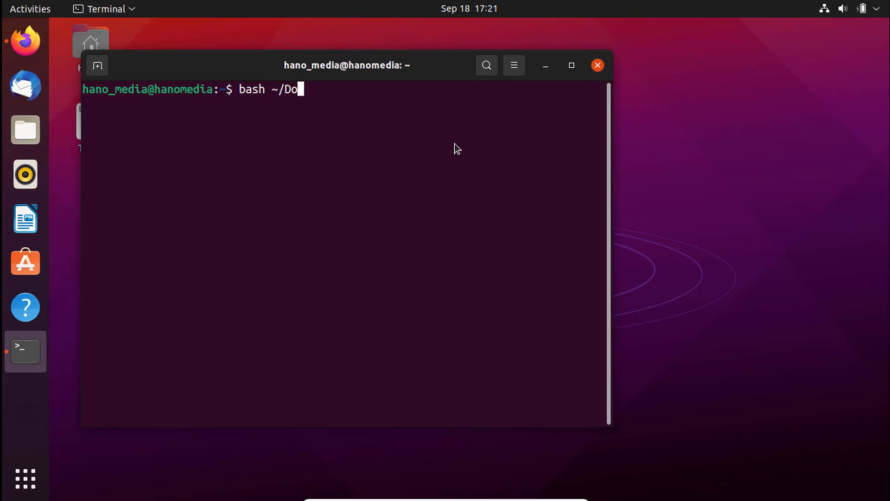
type("wnloads/")
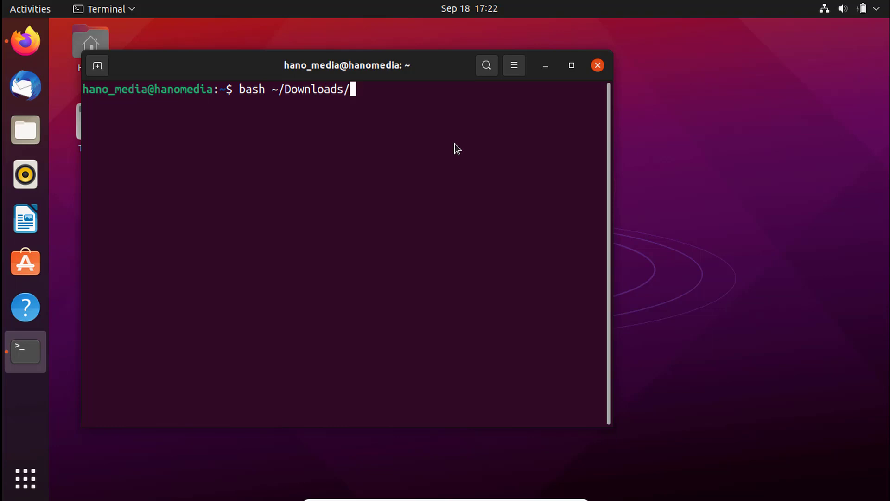
type("an")
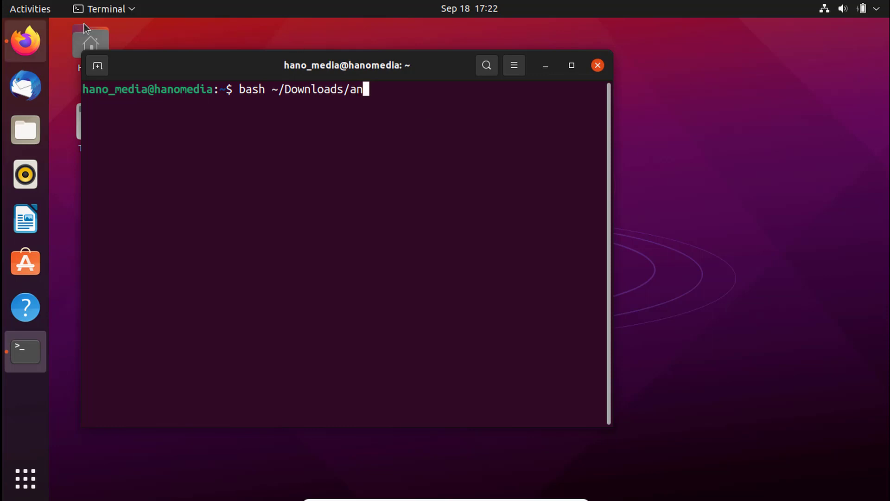
- Switch to Firefox, show the downloaded installer in its folder and copy its file name without the extension
left_click(26, 41)
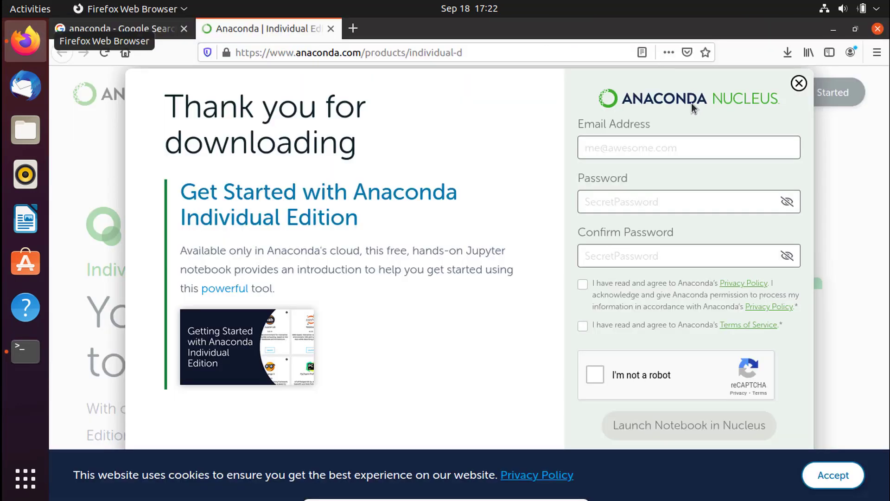
left_click(787, 52)
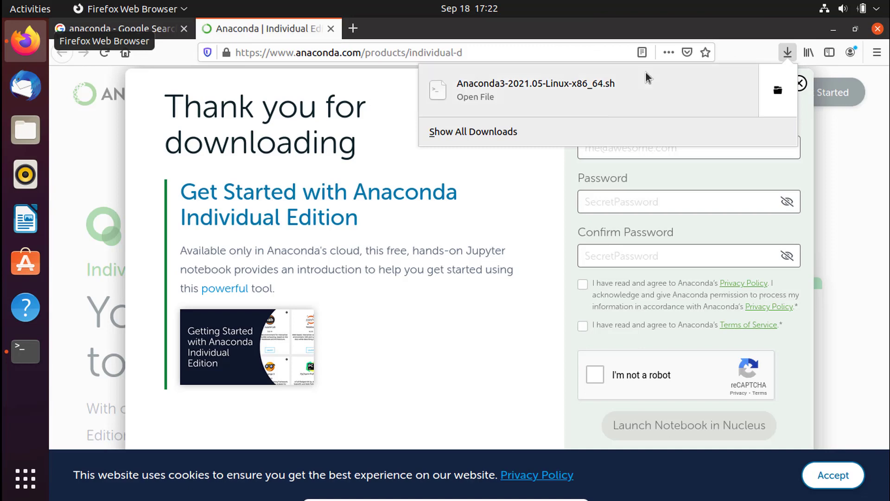
left_click_drag(612, 85, 564, 82)
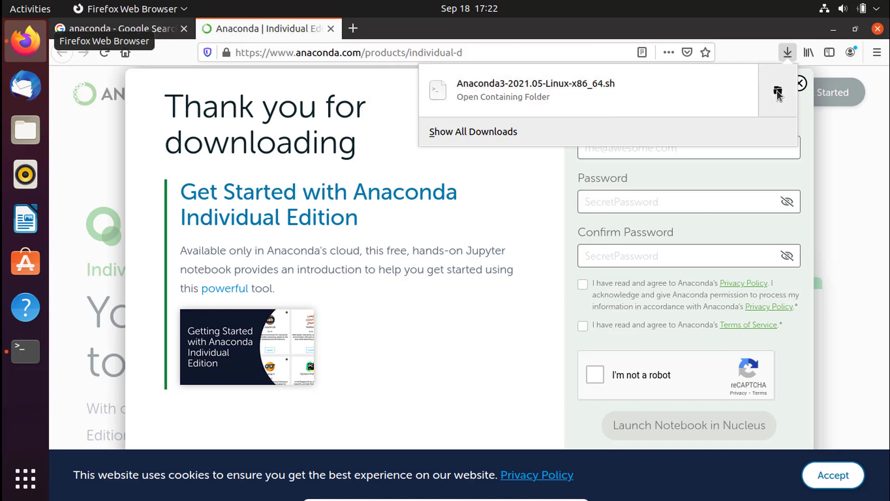
left_click(778, 91)
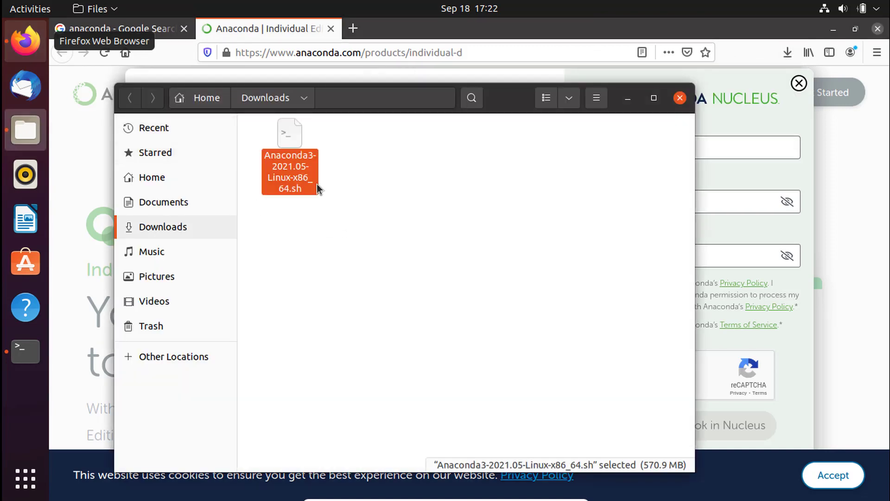
right_click(297, 181)
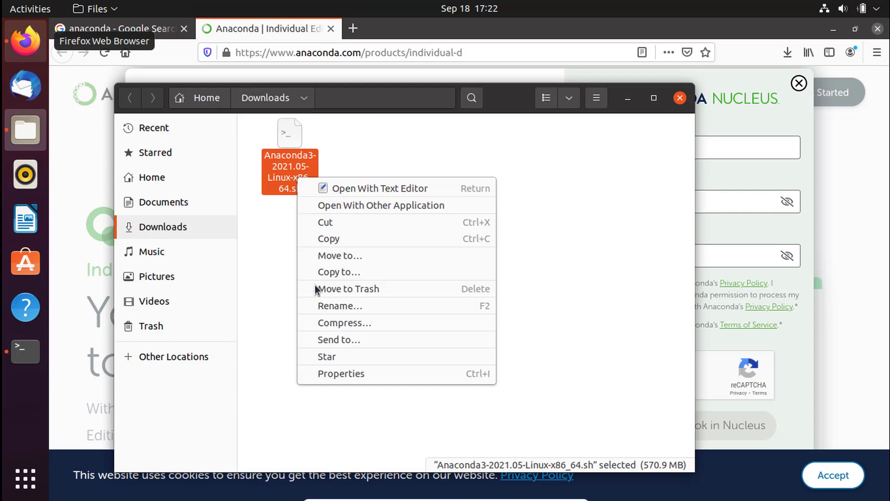
left_click(330, 305)
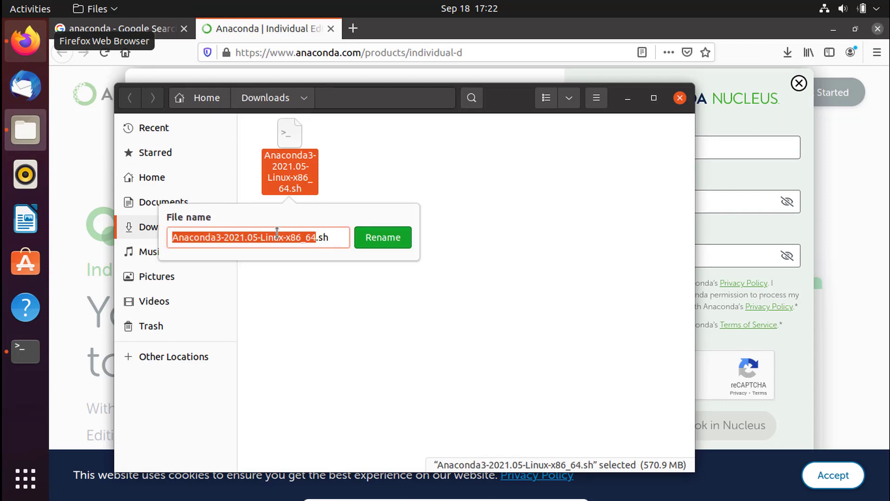
right_click(277, 232)
left_click(302, 260)
left_click(628, 101)
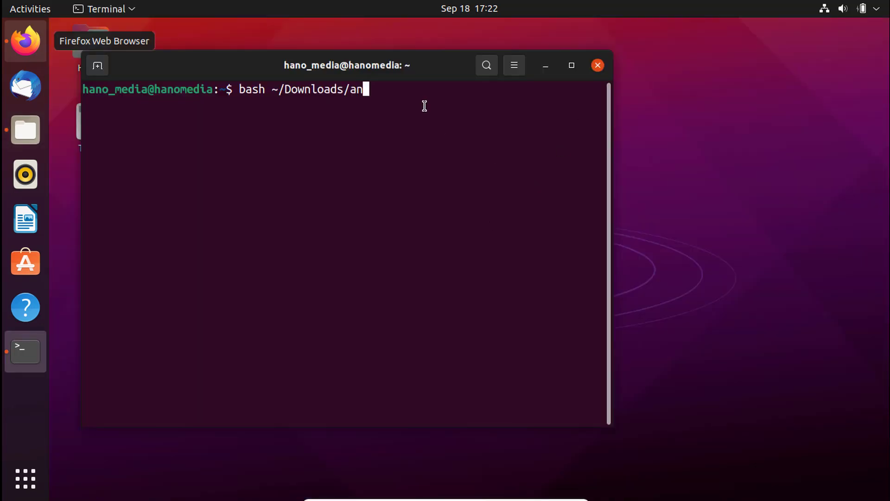
- In the terminal, replace "an" with the copied name plus .sh and run bash ~/Downloads/Anaconda3-2021.05-Linux-x86_64.sh
key("BackSpace")
key("BackSpace")
right_click(386, 181)
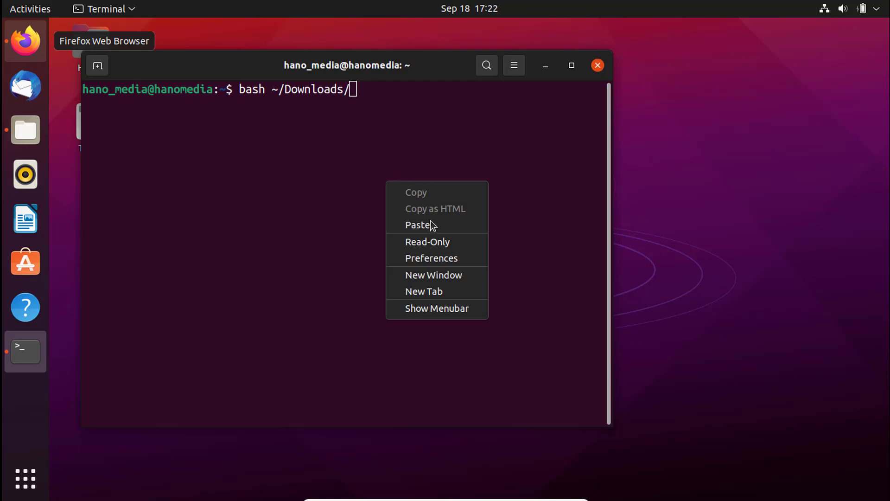
left_click(430, 224)
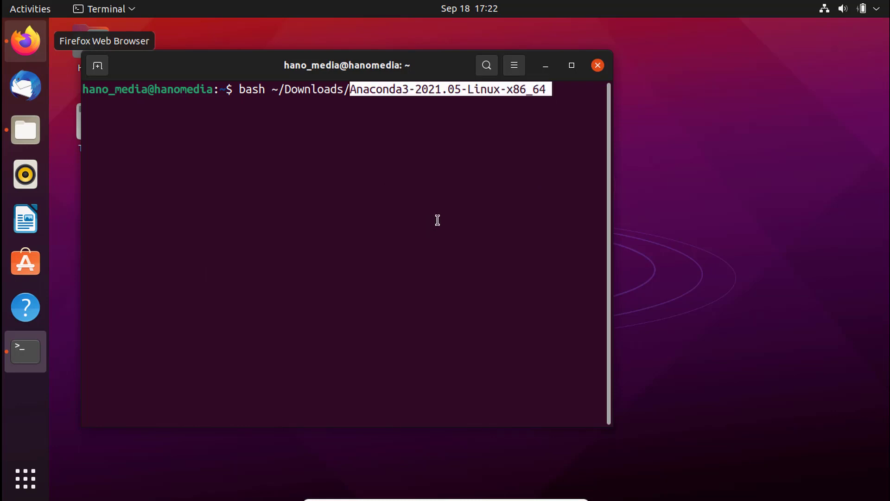
key("End")
type(".sh")
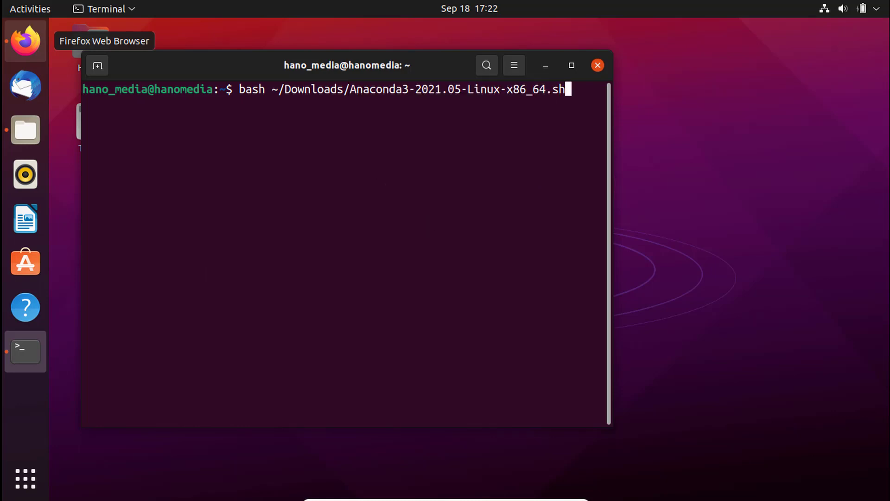
key("Return")
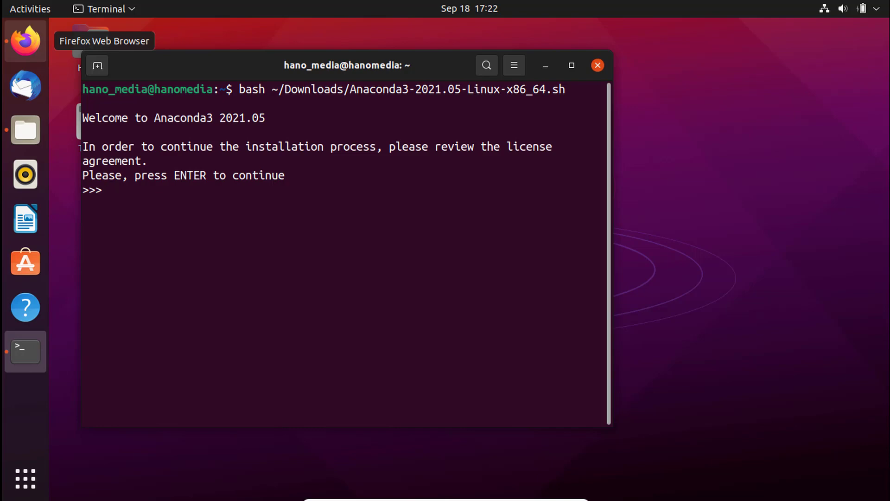
- Page through the entire Anaconda End User License Agreement until reaching the question about accepting the license terms
key("Return")
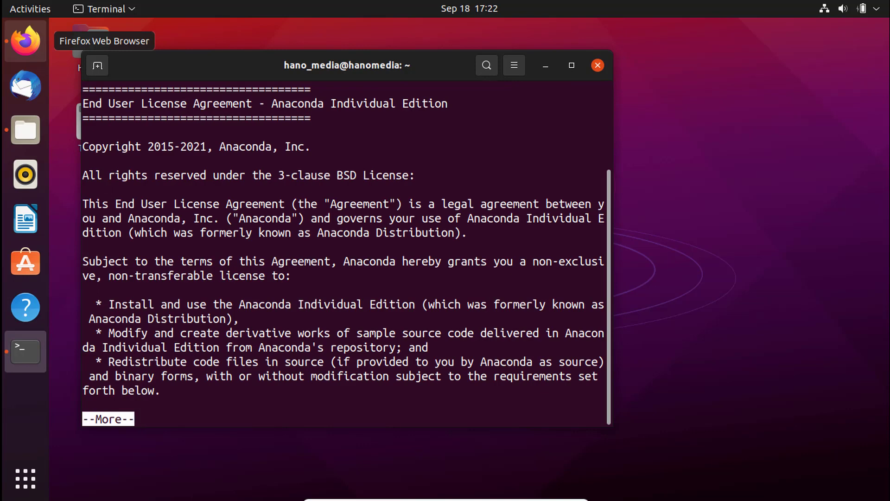
key("Return")
key("Return")
key("Return")
key("Return")
key("Return")
key("Return")
key("Return")
key("Return")
key("Return")
key("Return")
key("Return")
key("Return")
key("Return")
key("Return")
key("Return")
key("Return")
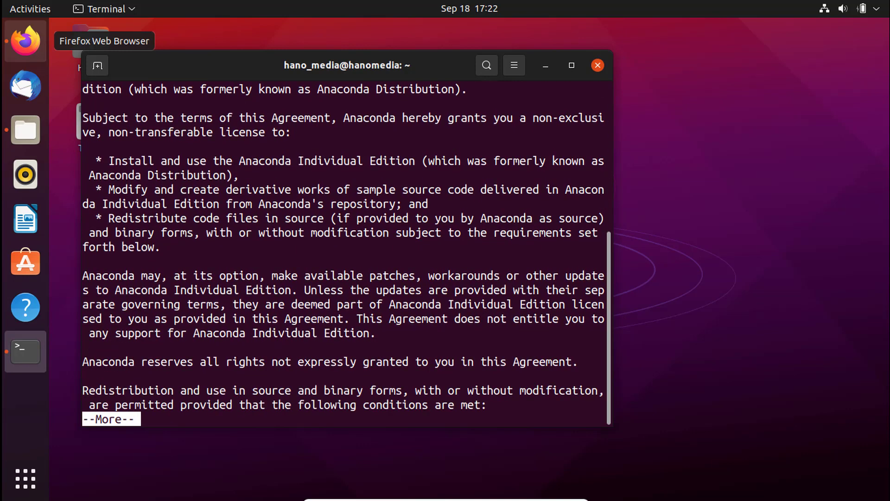
key("Return")
key("Return")
key("Return")
key("Return")
key("Return")
key("Return")
key("Return")
key("Return")
key("Return")
key("Return")
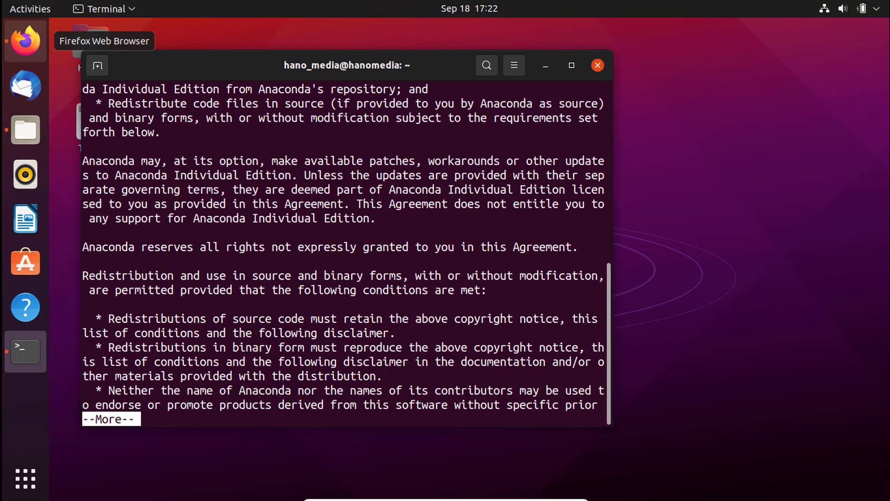
key("Return")
key("Return")
key("Return")
key("Return")
key("Return")
key("Return")
key("Return")
key("Return")
key("Return")
key("Return")
key("Return")
key("Return")
key("Return")
key("Return")
key("Return")
key("Return")
key("Return")
key("Return")
key("Return")
key("Return")
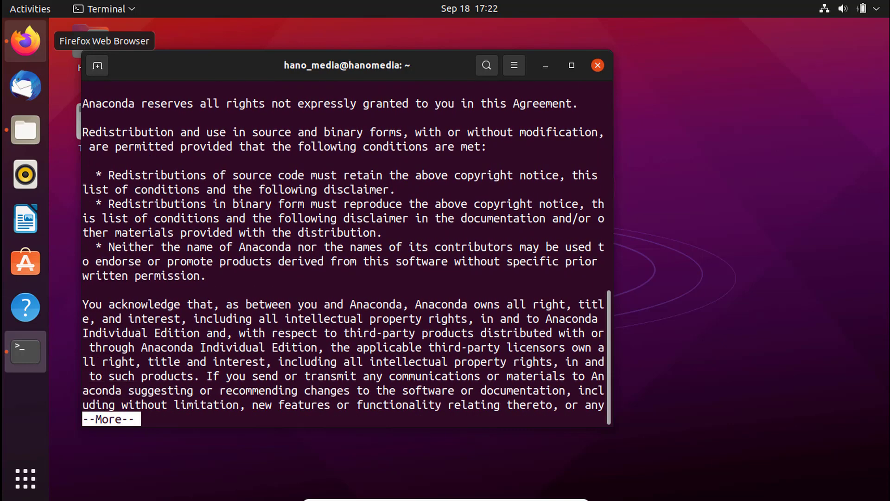
key("Return")
key("Return")
key("Return")
key("Return")
key("Return")
key("Return")
key("Return")
key("Return")
key("Return")
key("Return")
key("Return")
key("Return")
key("Return")
key("Return")
key("Return")
key("Return")
key("Return")
key("Return")
key("Return")
key("Return")
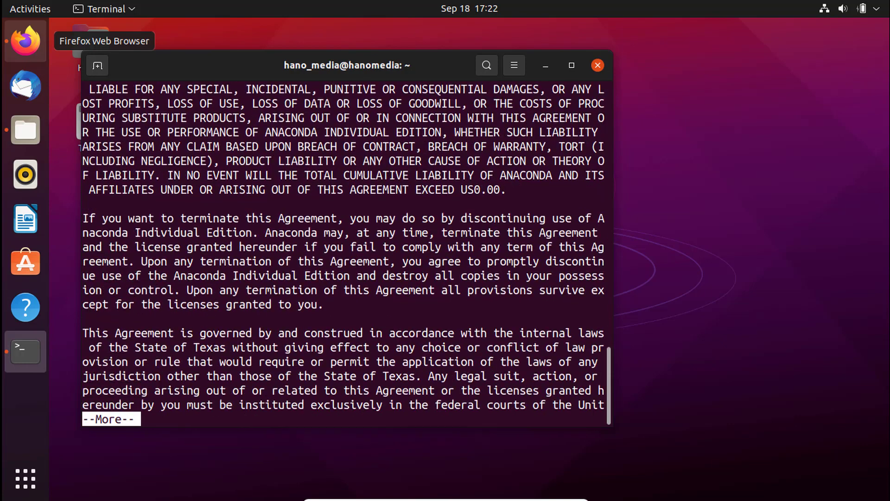
key("Return")
key("Return")
key("Return")
key("Return")
key("Return")
key("Return")
key("Return")
key("Return")
key("Return")
key("Return")
key("Return")
key("Return")
key("Return")
key("Return")
key("Return")
key("Return")
key("Return")
key("Return")
key("Return")
key("Return")
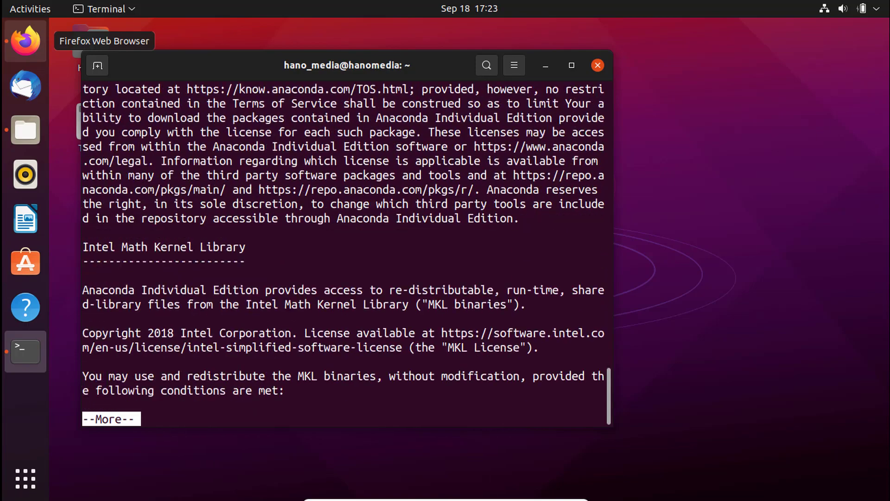
key("Return")
key("Return")
key("Return")
key("Return")
key("Return")
key("Return")
key("Return")
key("Return")
key("Return")
key("Return")
key("Return")
key("Return")
key("Return")
key("Return")
key("Return")
key("Return")
key("Return")
key("Return")
key("Return")
key("Return")
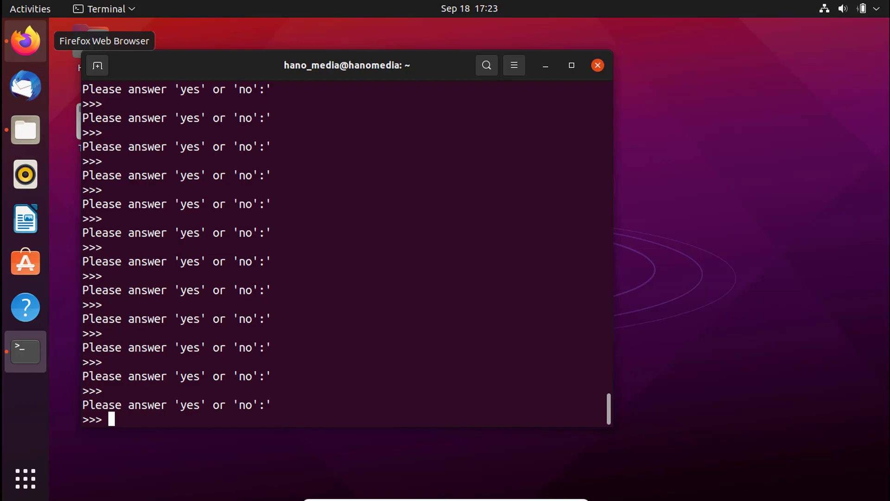
- Check the license acceptance question in the terminal output and accept the terms by answering yes
scroll(319, 275, "up", 10)
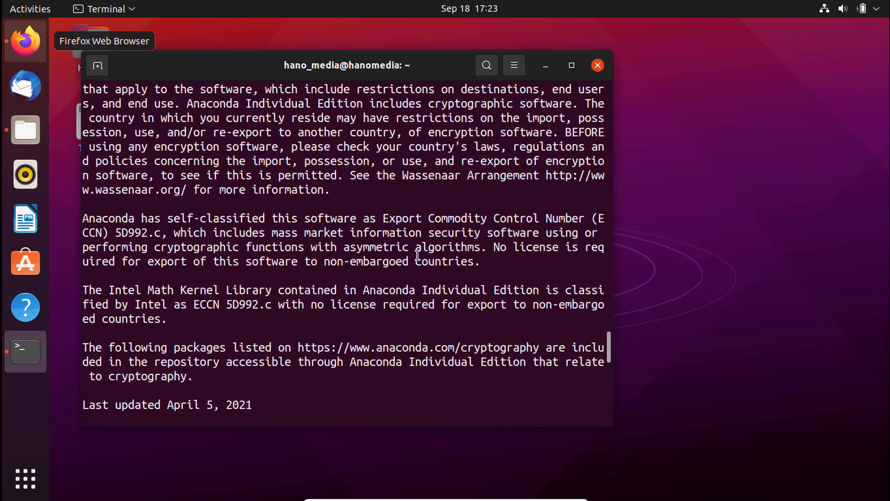
scroll(414, 258, "down", 4)
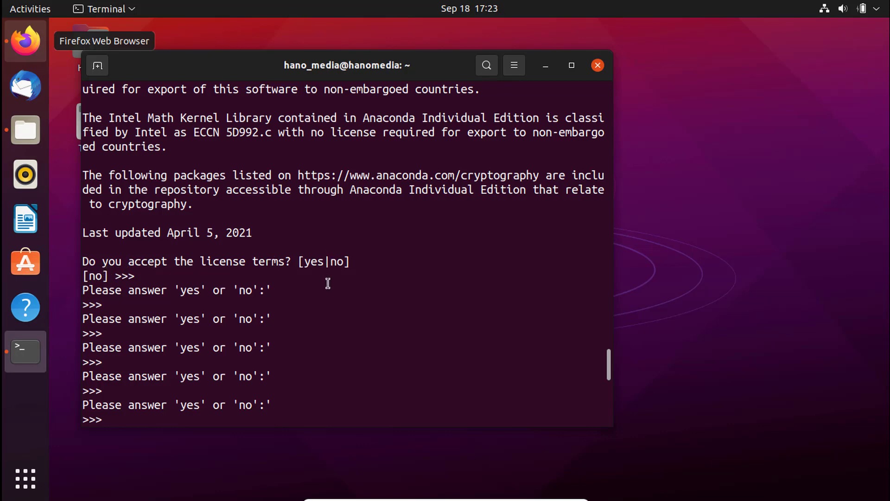
key("Return")
key("Return")
key("Return")
key("Return")
key("Return")
key("Return")
key("Return")
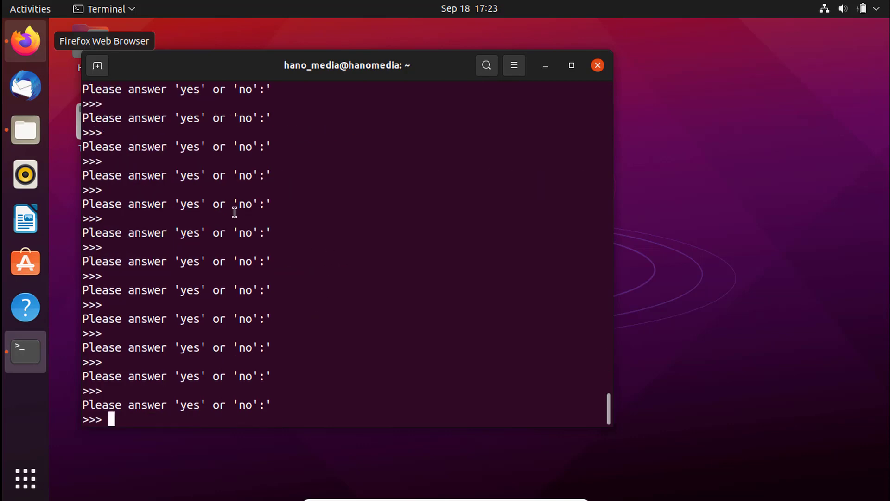
type("yes")
key("Return")
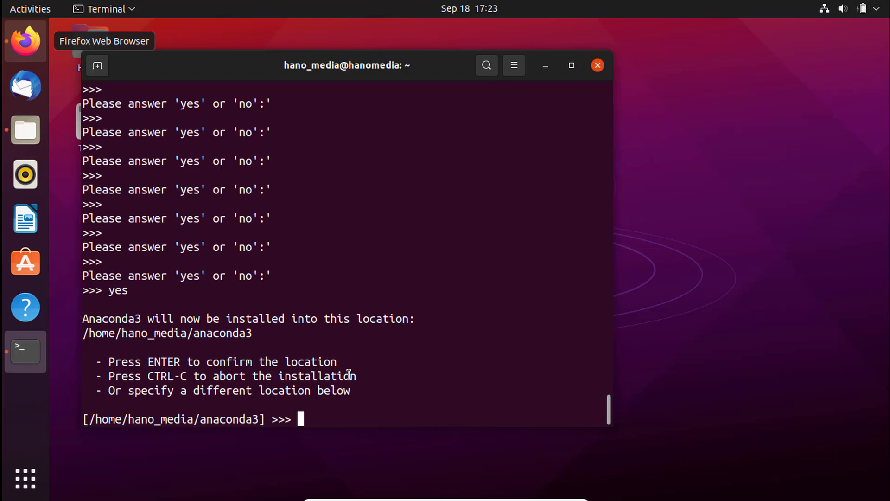
- Confirm the default anaconda3 install location and answer yes to initializing Anaconda3 with conda init
key("Return")
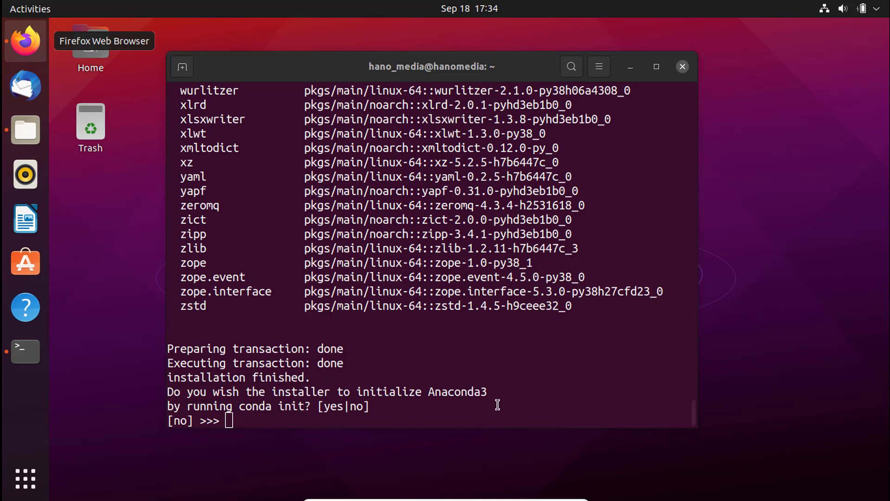
left_click(319, 416)
type("yes")
key("Return")
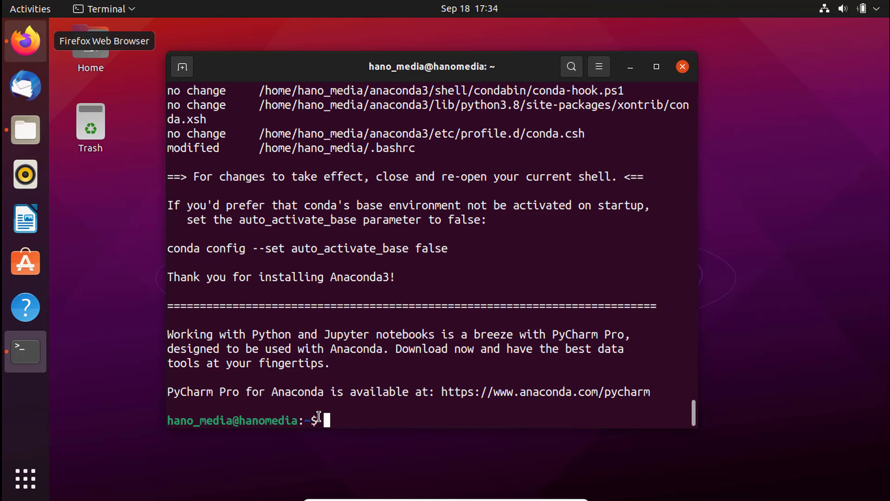
- Clear the terminal and run source .bashrc to reload the shell configuration
key("ctrl+l")
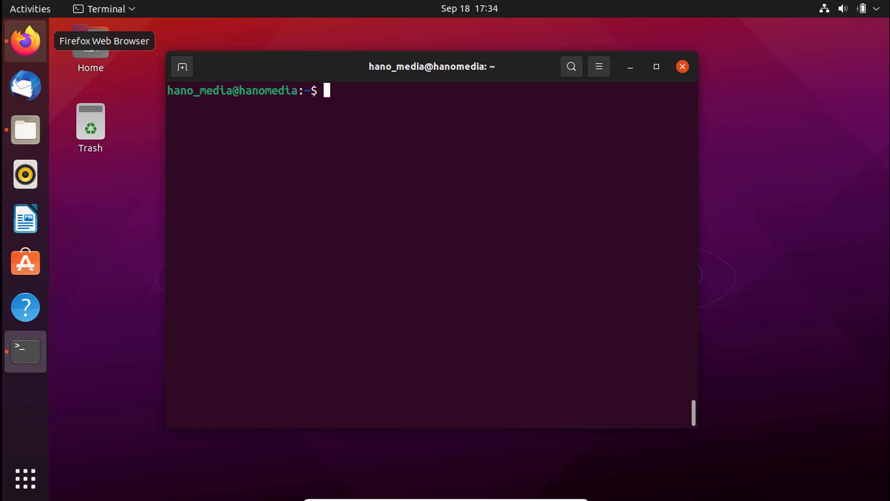
type("sourv")
key("BackSpace")
type("ce .b")
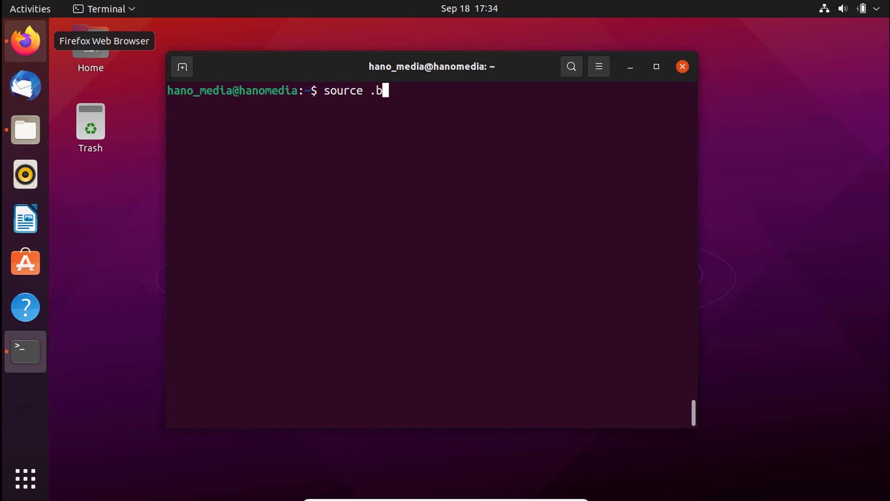
type("ashrc")
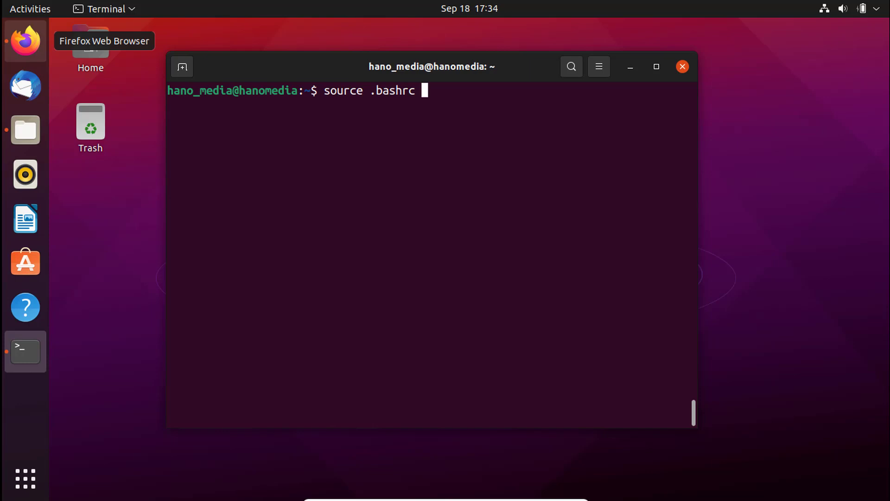
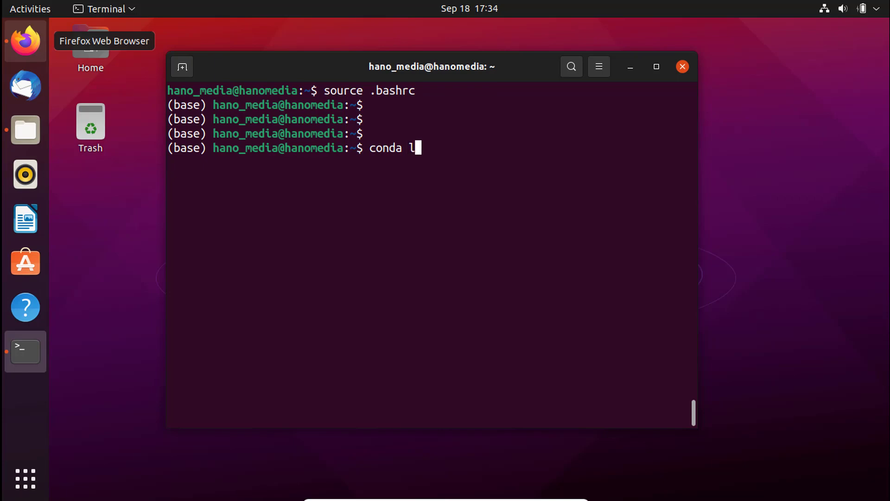
- List the installed packages with conda list and look through the package names and versions
key("Return")
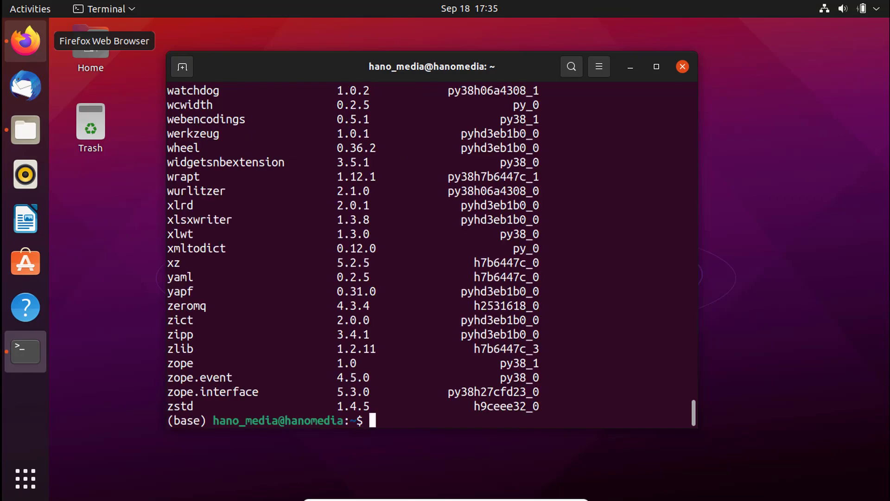
scroll(297, 330, "up", 20)
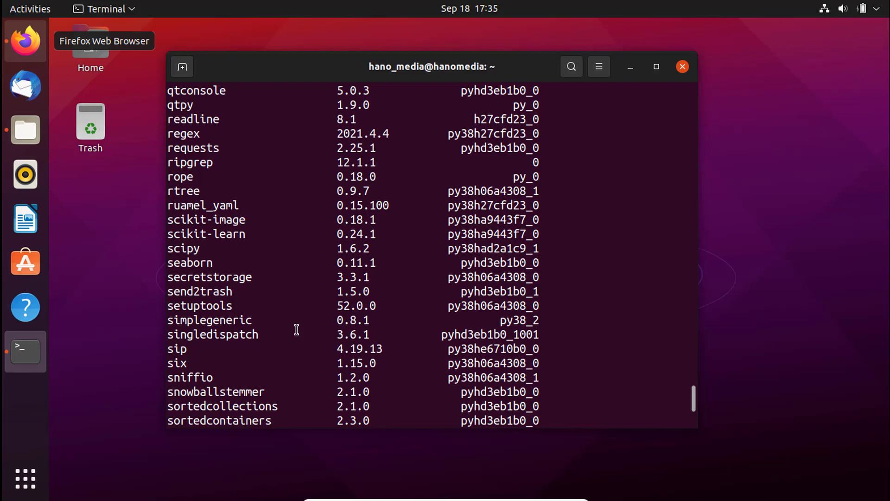
scroll(297, 330, "down", 20)
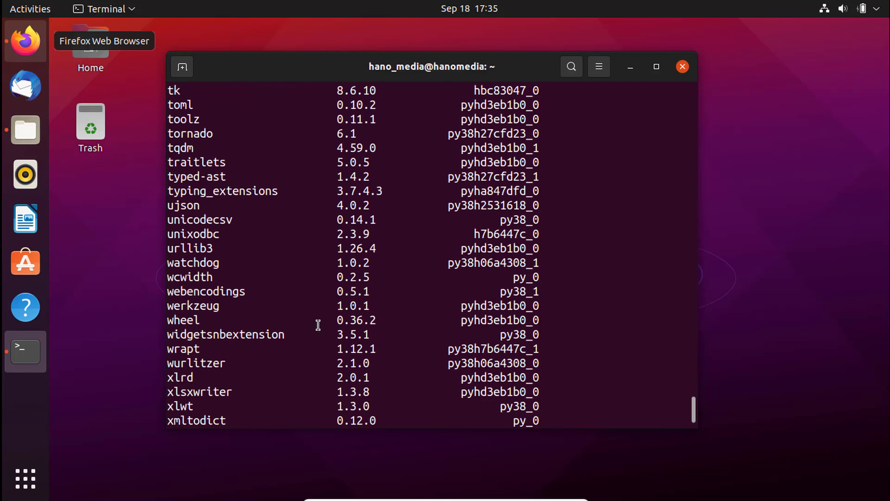
- Clear the terminal and try to run canda info
key("ctrl+l")
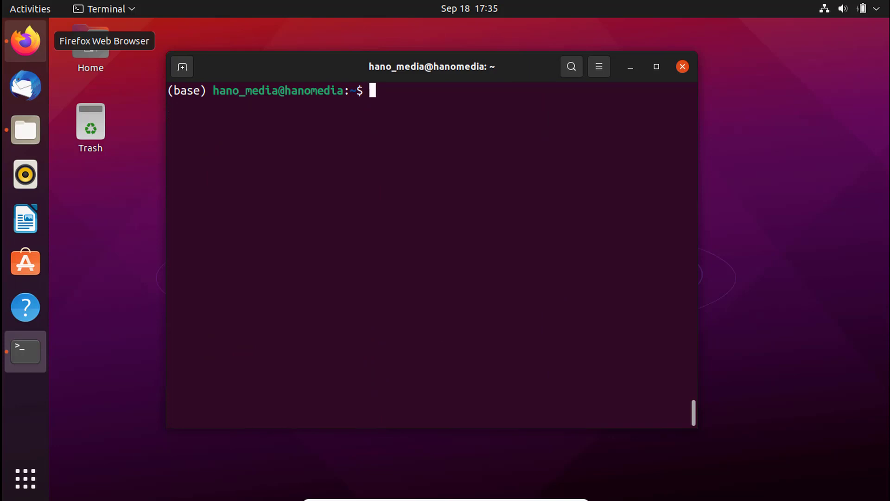
type("canda info")
key("Return")
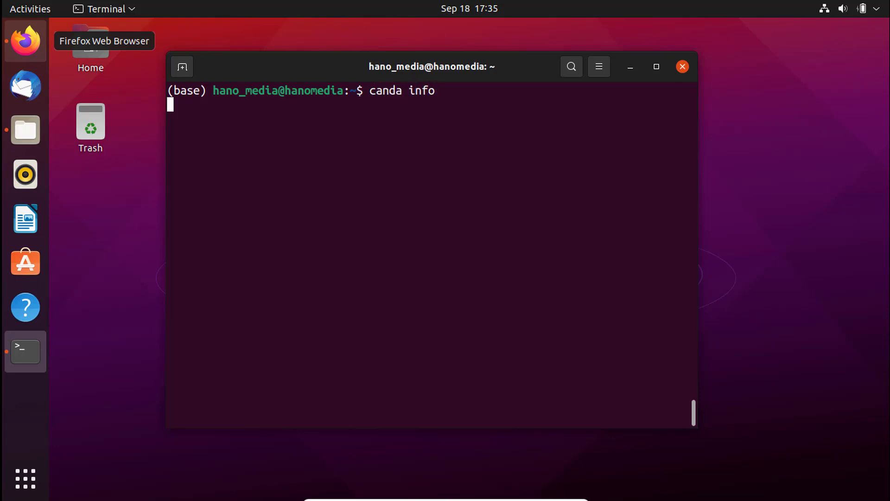
- Run conda info and highlight the conda version in its output
type("c")
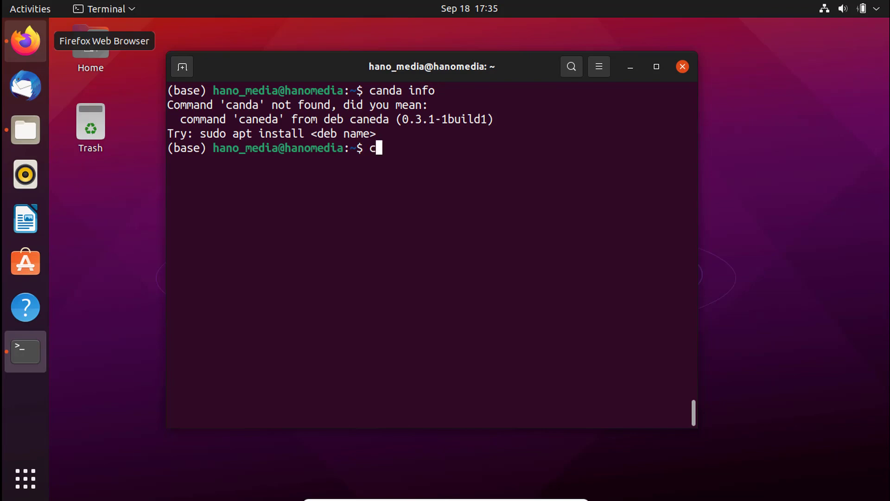
type("onda info")
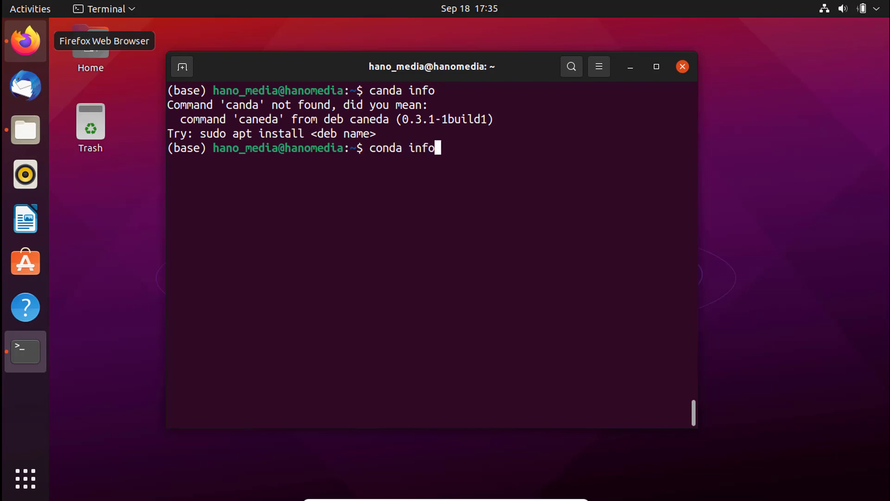
key("Return")
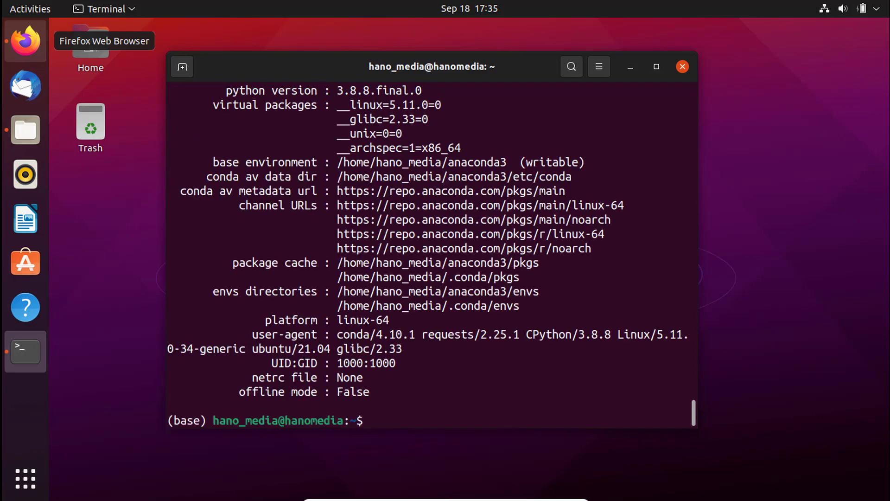
scroll(382, 308, "up", 5)
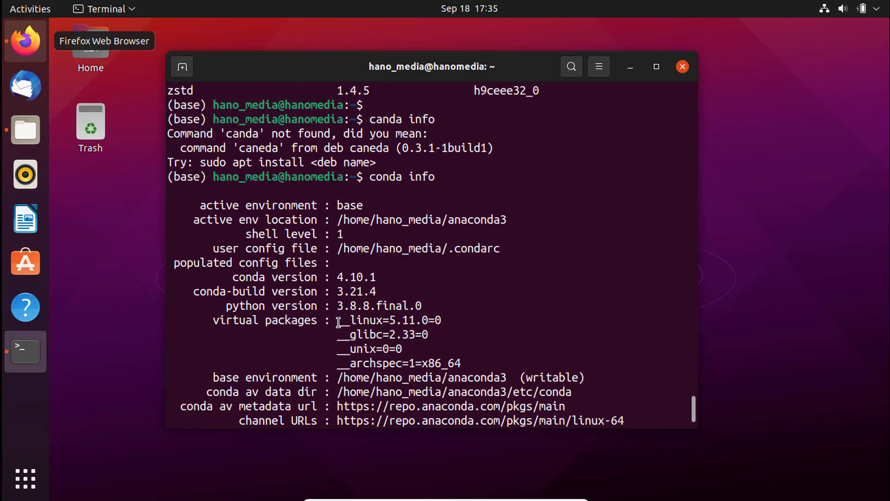
left_click_drag(336, 277, 387, 279)
scroll(414, 354, "down", 5)
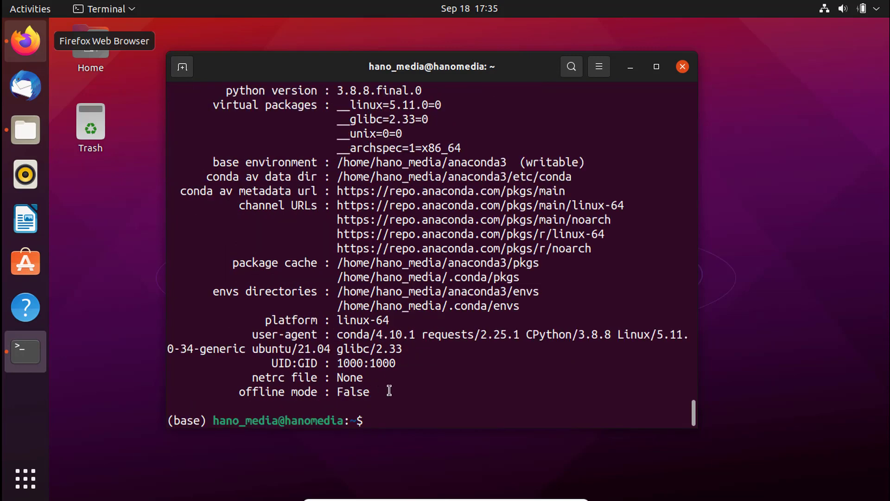
- Clear the terminal and check the installed Python version with python --version
key("ctrl+l")
type("o")
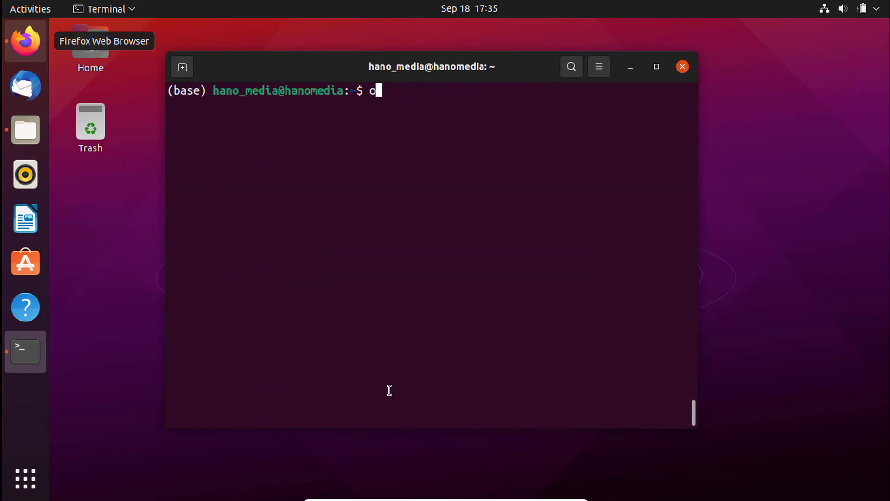
key("BackSpace")
type("o")
key("BackSpace")
type("python --version")
key("Return")
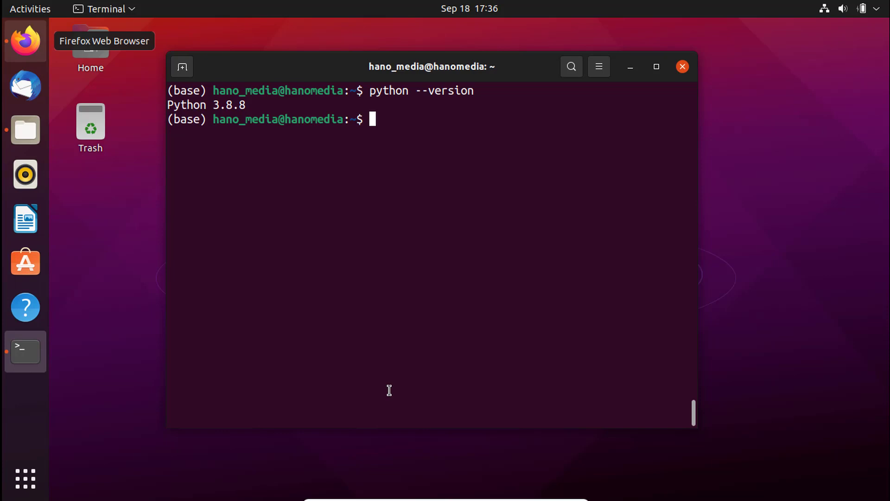
- Launch Jupyter Notebook in the browser by running jupyter notebook in the terminal
type("jupyre")
key("BackSpace")
key("BackSpace")
type("ter ")
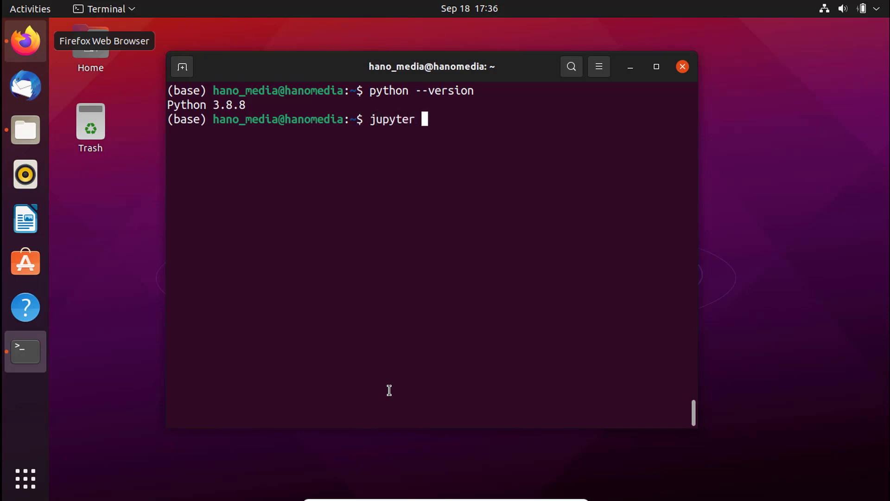
type("notebook")
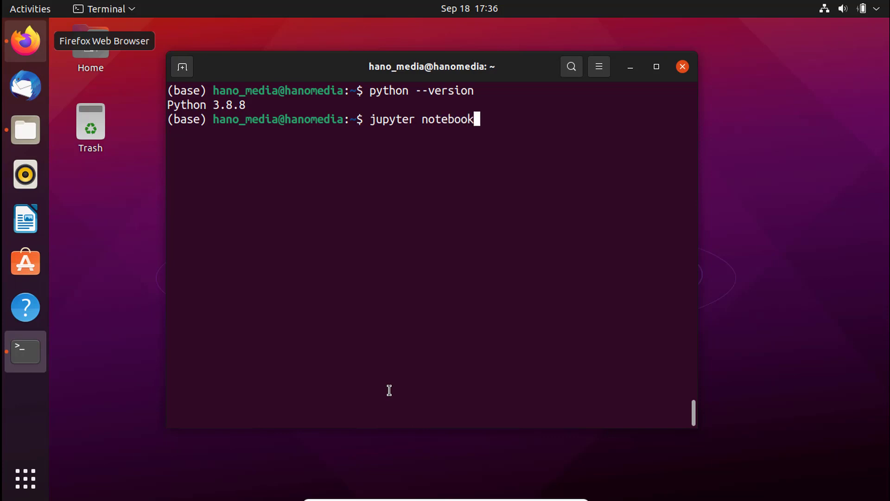
key("Return")
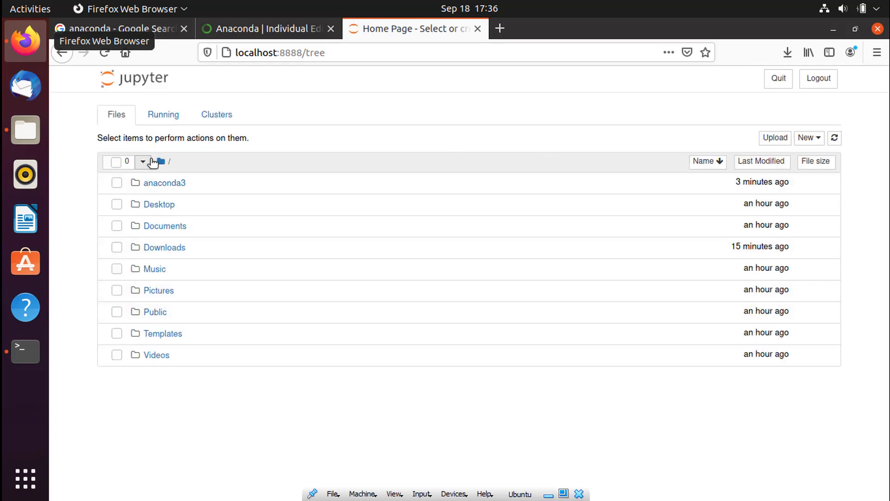
- Open the Desktop folder in the Jupyter file list and create a new folder inside it
left_click(164, 205)
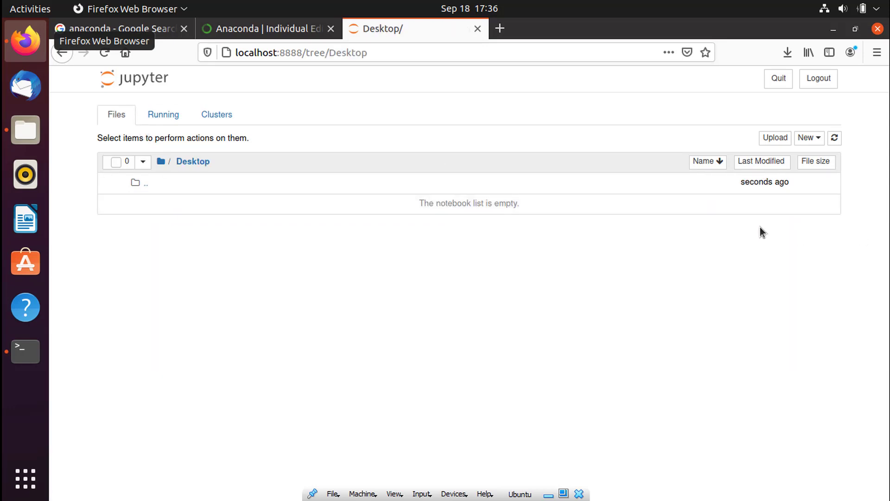
left_click(820, 141)
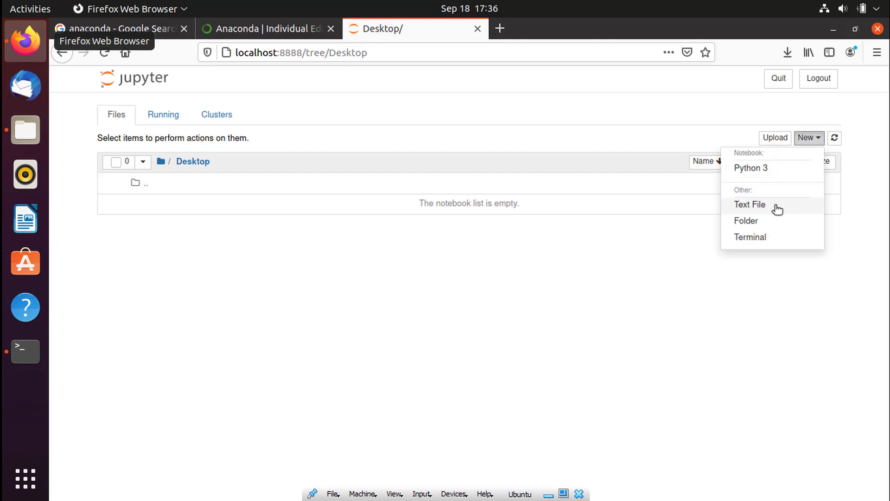
left_click(761, 223)
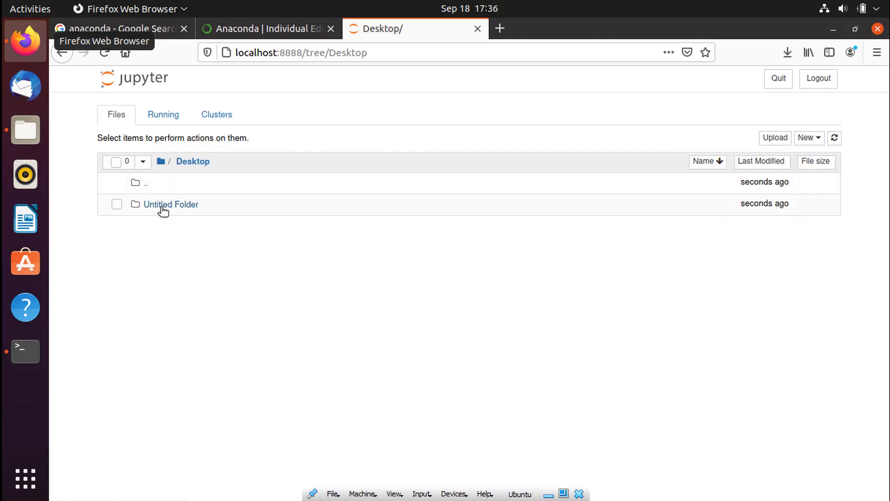
- Rename the untitled folder on the Desktop to "Python Projects"
left_click(115, 205)
left_click(116, 138)
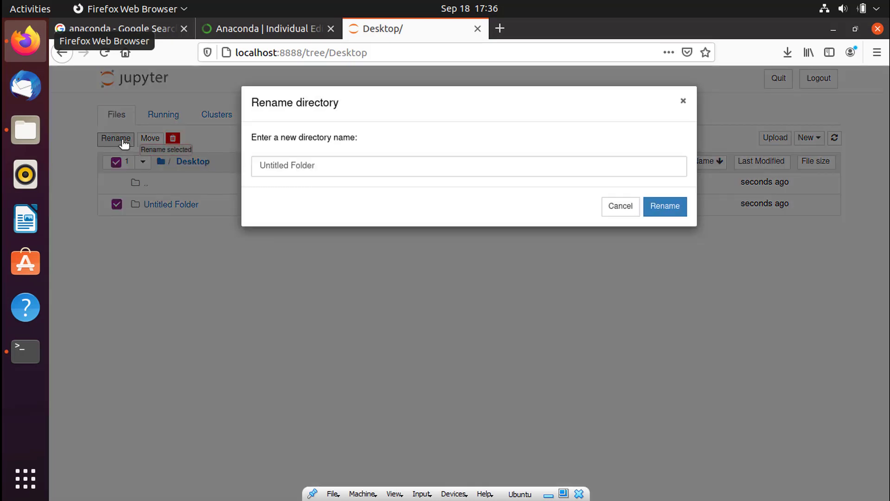
key("BackSpace")
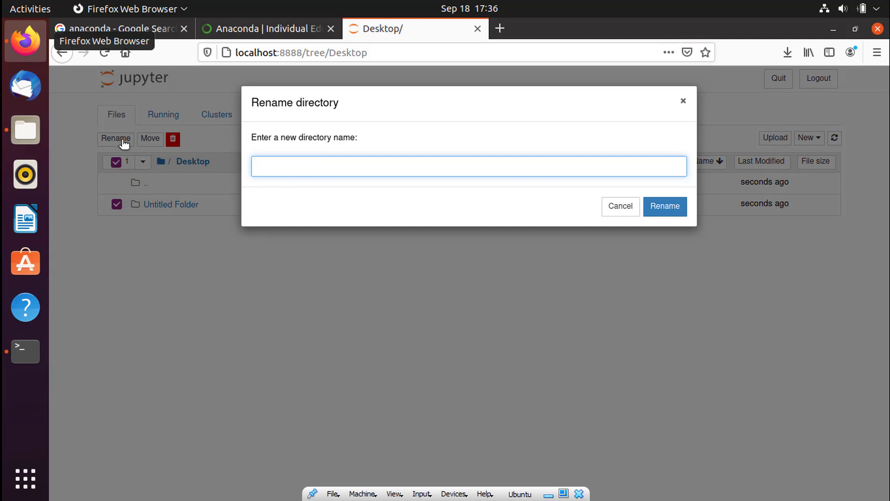
type("P")
type("yrhon Pe")
key("BackSpace")
key("BackSpace")
key("BackSpace")
key("BackSpace")
key("BackSpace")
key("BackSpace")
key("BackSpace")
type("thon Projects")
left_click(672, 210)
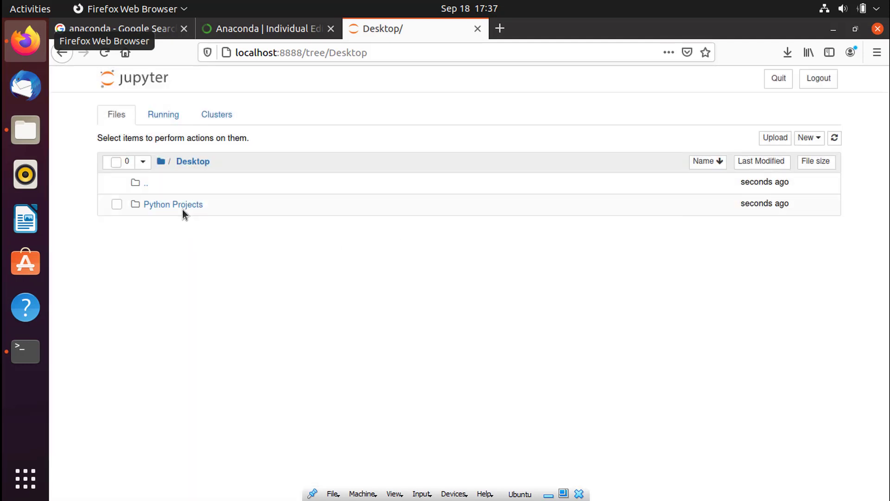
- Move the browser window aside to check the desktop for the Python Projects folder, and maximize the window again
left_click_drag(654, 65, 623, 28)
left_click_drag(379, 11, 139, 27)
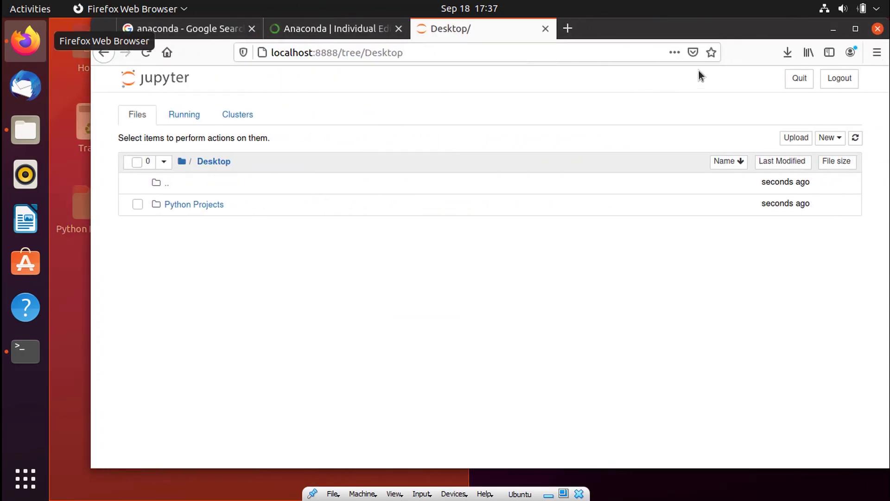
key("super+Left")
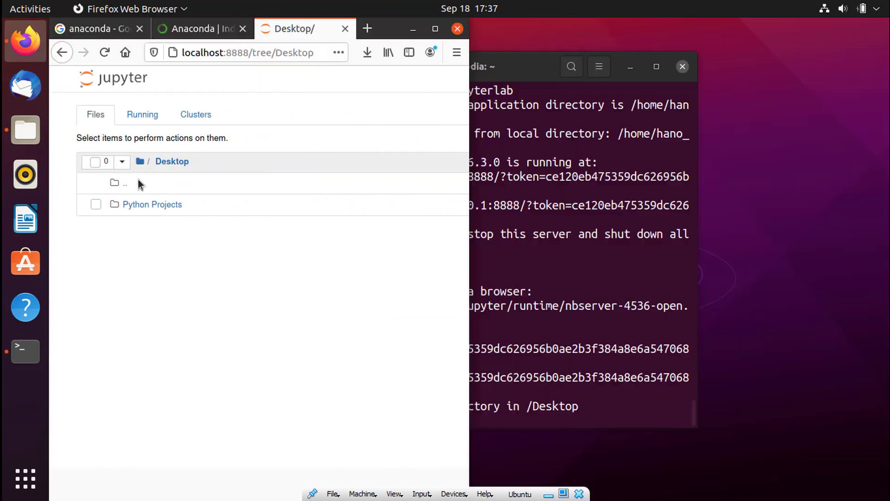
left_click(434, 29)
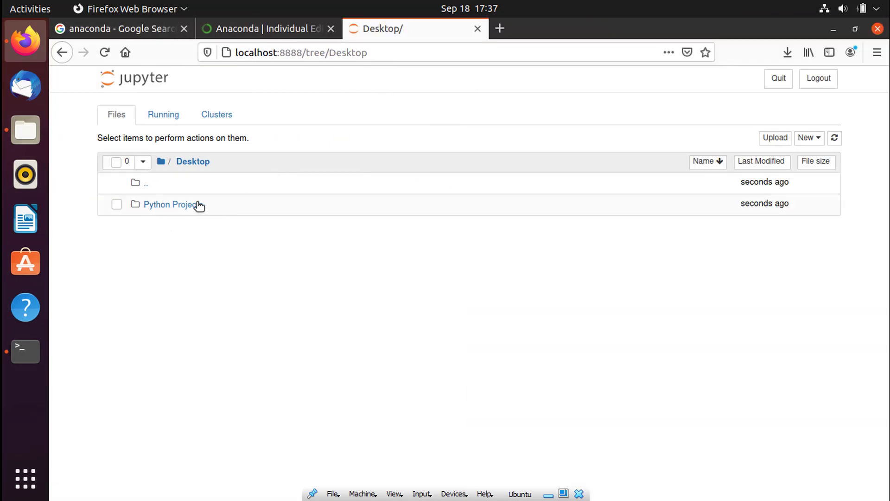
- Open the Python Projects folder and create a new Python 3 notebook in it
left_click(197, 204)
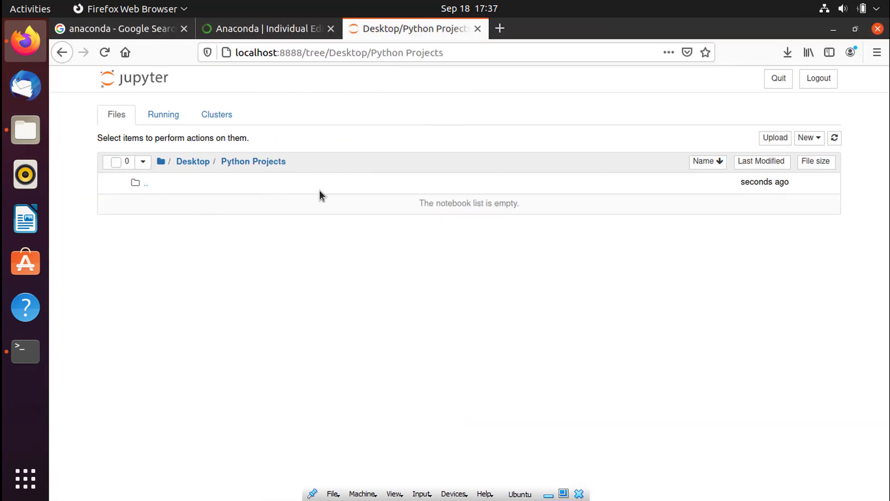
left_click(807, 138)
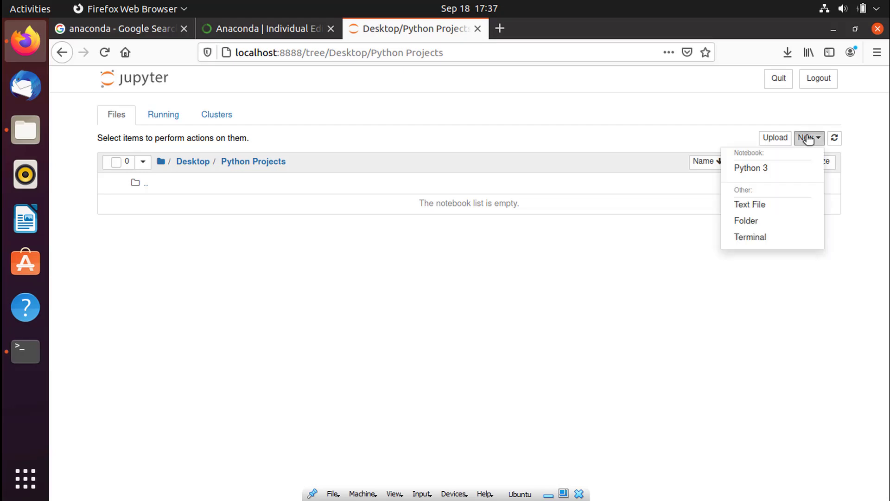
left_click(778, 173)
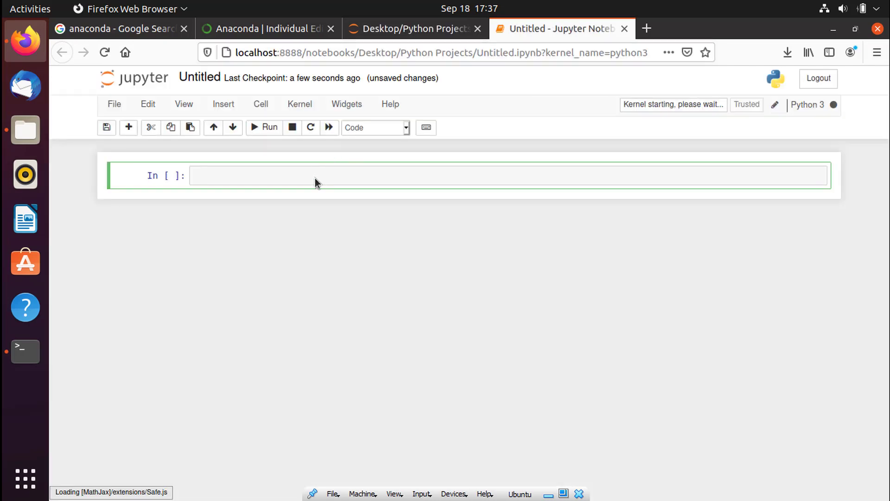
- Enter a print statement with "Hello" and a person's first name in the first cell, and run the cell
type("print")
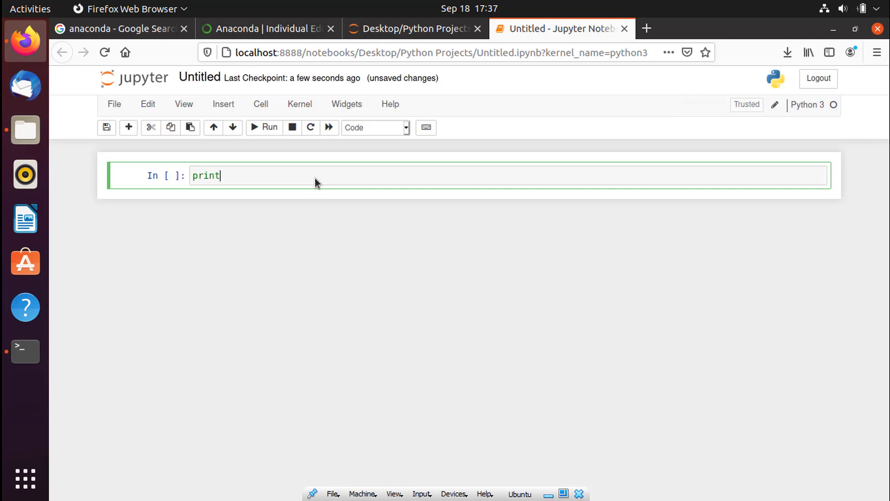
type("(\"Hello Chti")
key("BackSpace")
key("BackSpace")
type("ris")
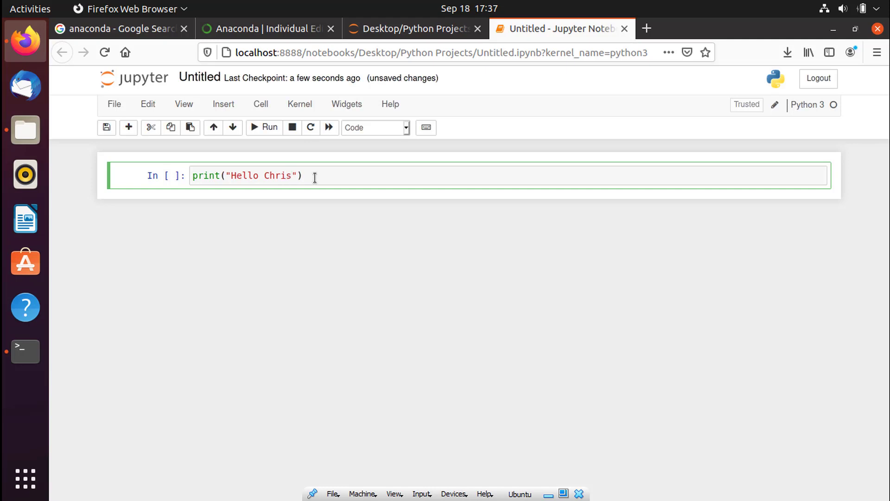
key("shift+Return")
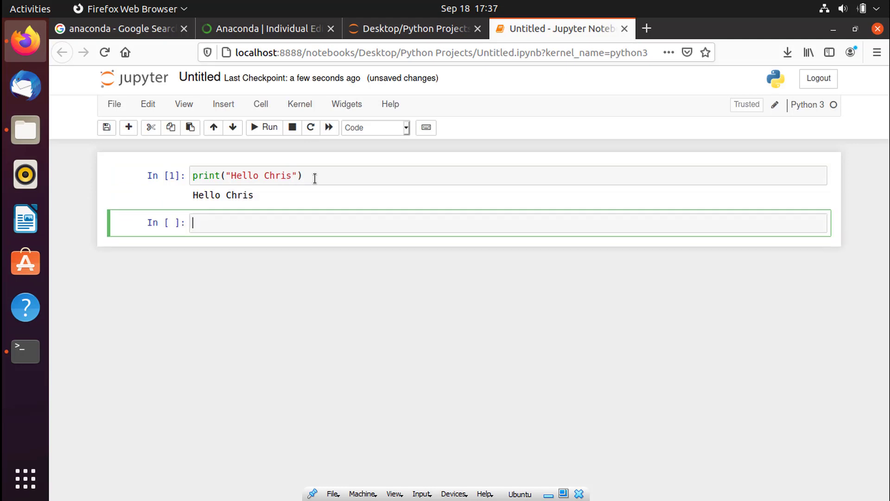
- Add the variable assignment age = 100 a few lines below the print statement in the first cell
left_click(348, 177)
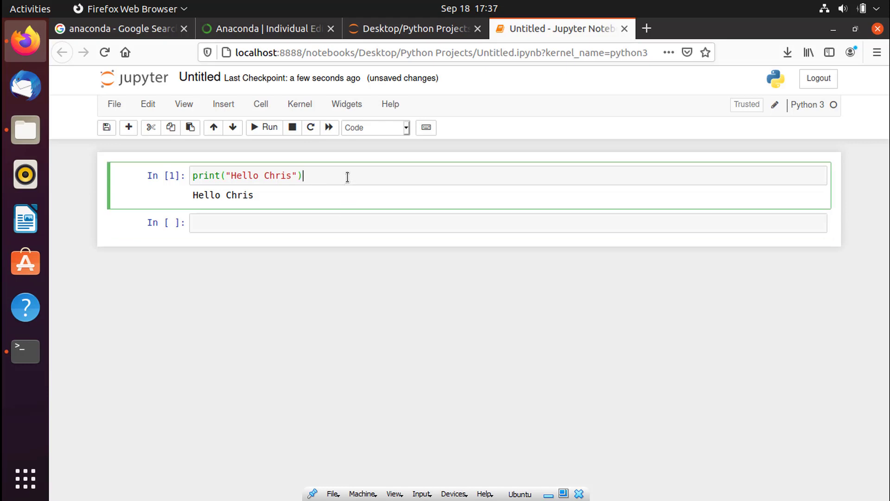
key("Return")
key("Return")
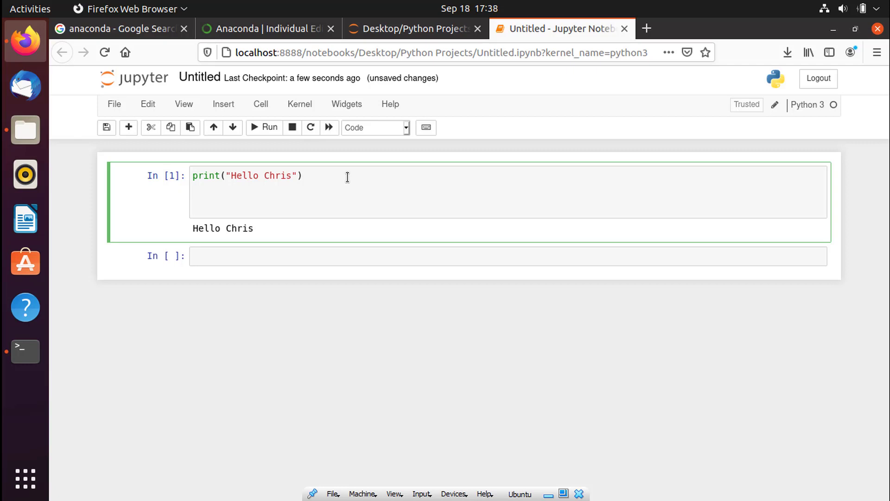
key("Return")
key("Return")
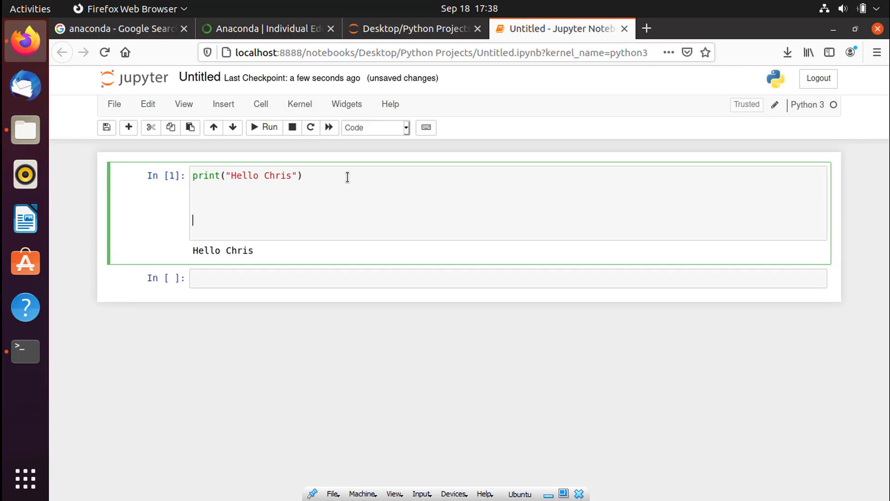
type("age = 100")
key("Return")
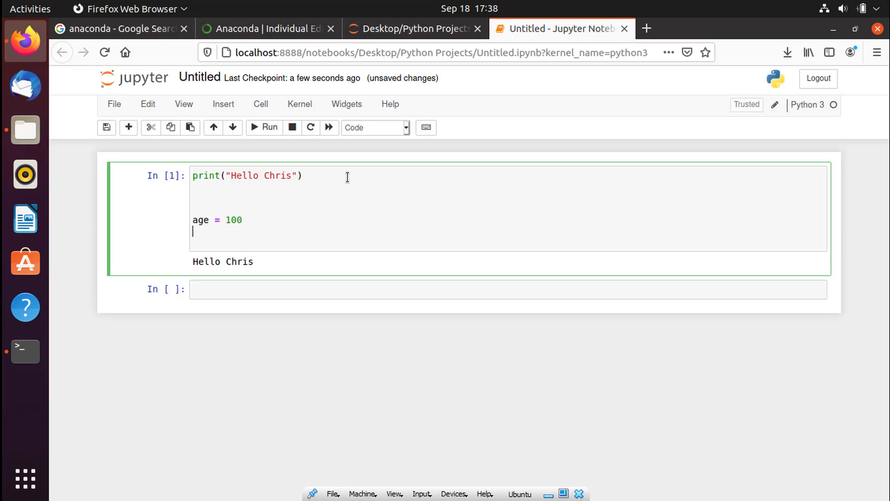
- Add print(age) below the age variable and run the first cell again
type("cla")
key("BackSpace")
key("BackSpace")
key("BackSpace")
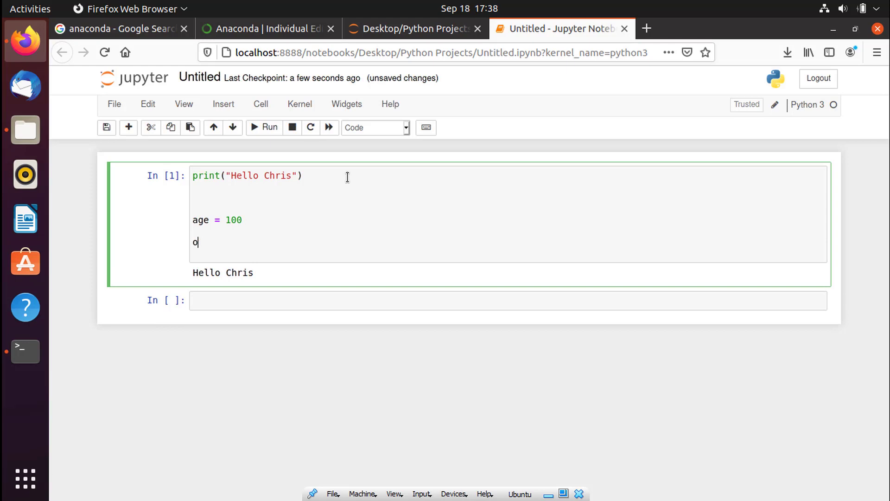
type("prin")
key("BackSpace")
key("BackSpace")
type("int")
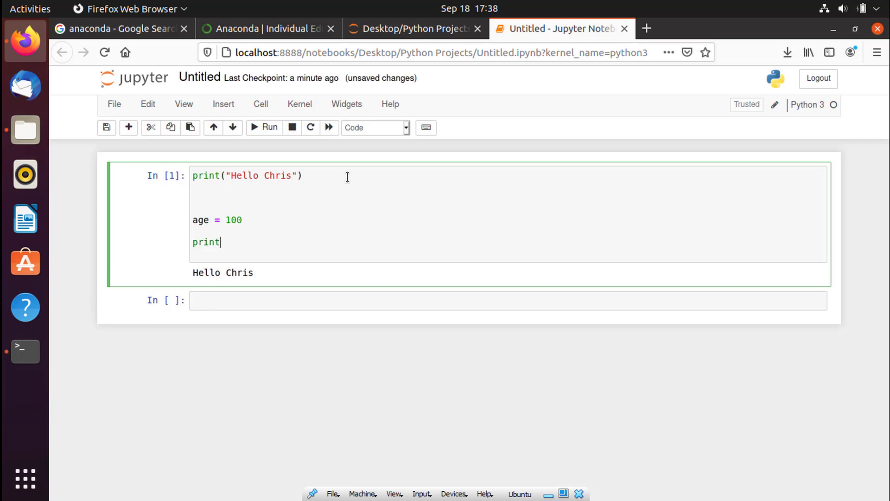
type("(age")
key("shift+Return")
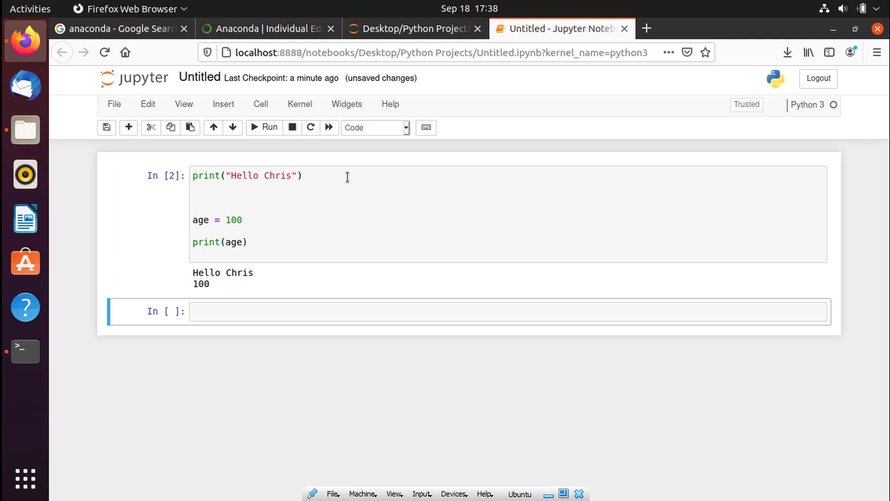
- Rename the untitled notebook to my_first
left_click(213, 78)
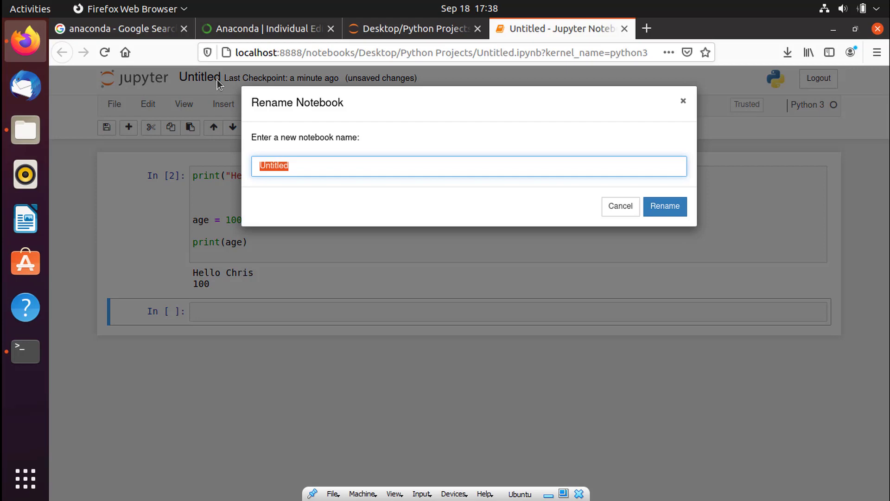
type("my")
key("BackSpace")
type("_")
key("BackSpace")
type("_first_p")
key("BackSpace")
key("BackSpace")
left_click(676, 213)
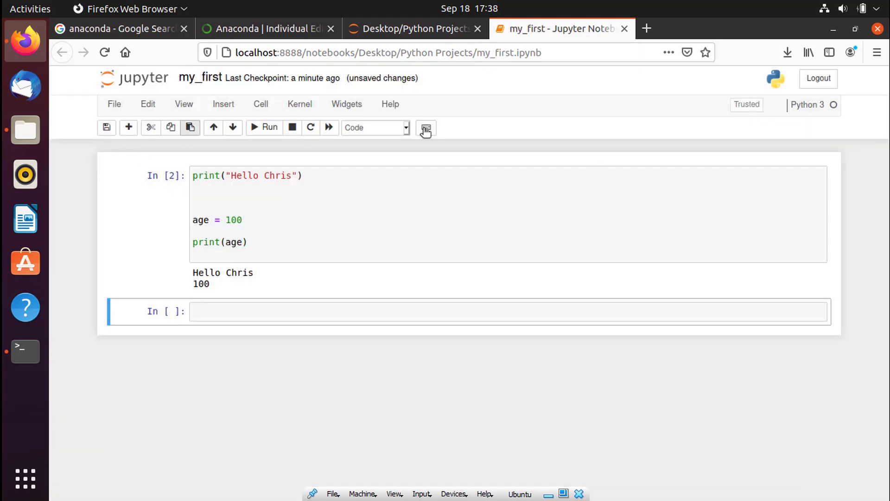
- Close the my_first notebook without saving, close the Jupyter file list, and minimize the browser to return to the terminal
left_click(624, 30)
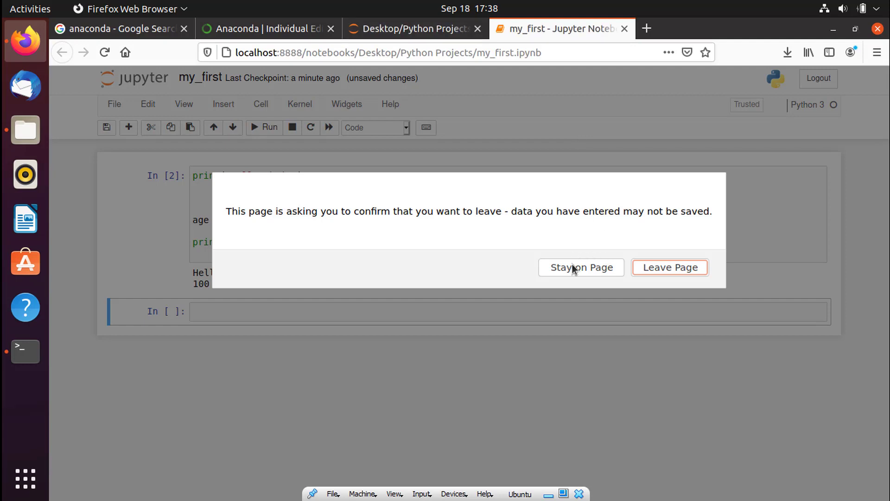
left_click(647, 272)
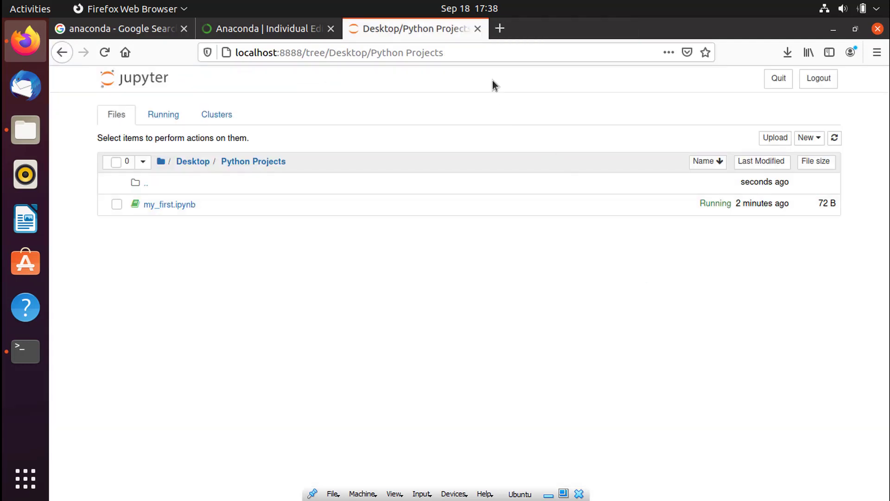
left_click(478, 29)
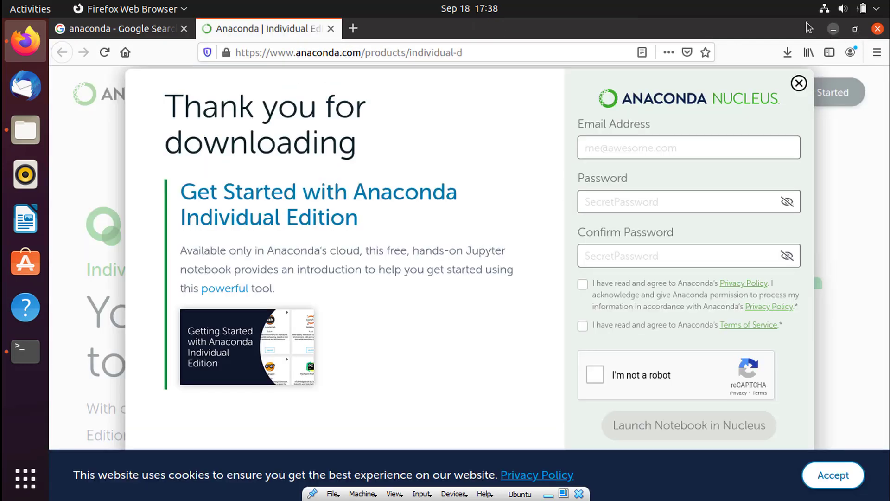
left_click(833, 29)
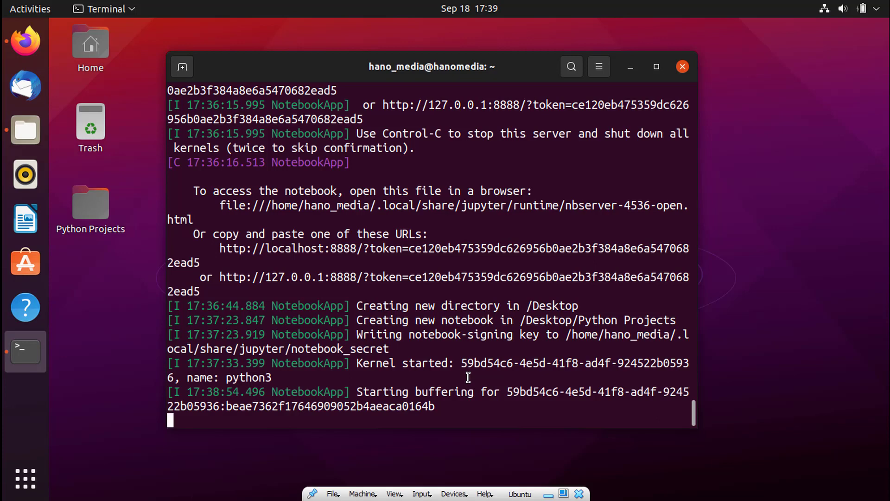
- Try to stop the Jupyter Notebook server in the terminal, answering y to the shutdown question
key("ctrl+c")
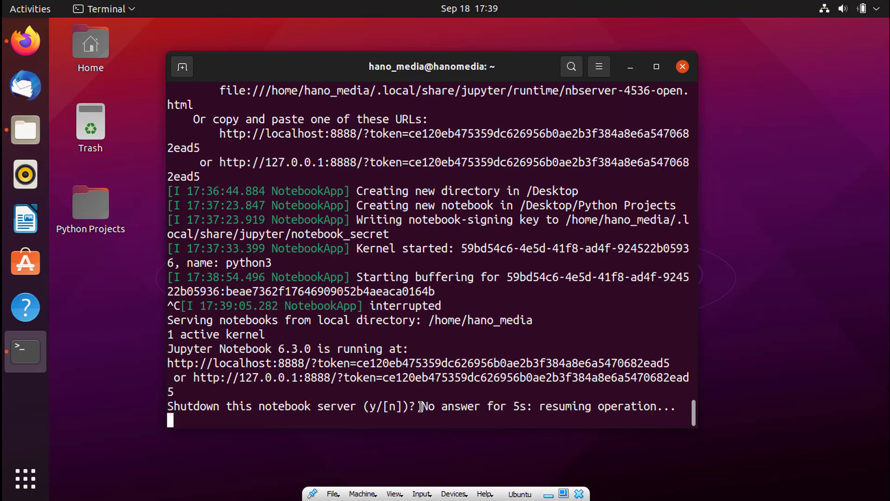
type("y")
key("Return")
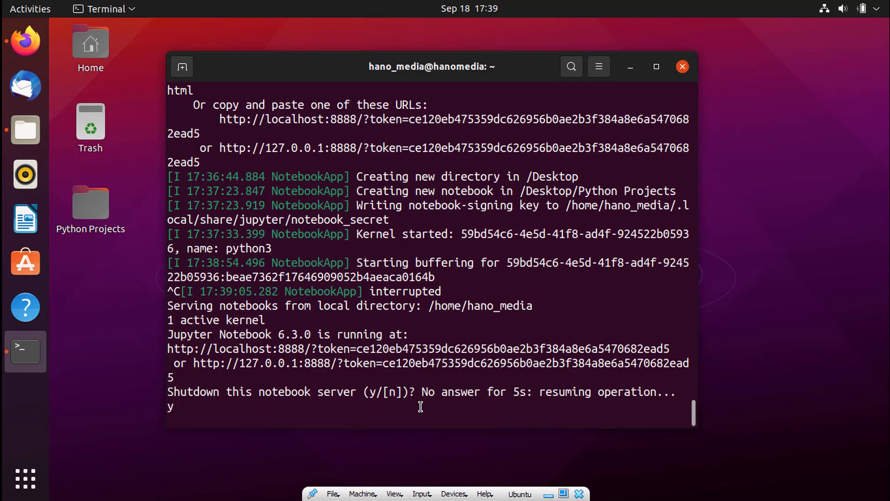
key("Return")
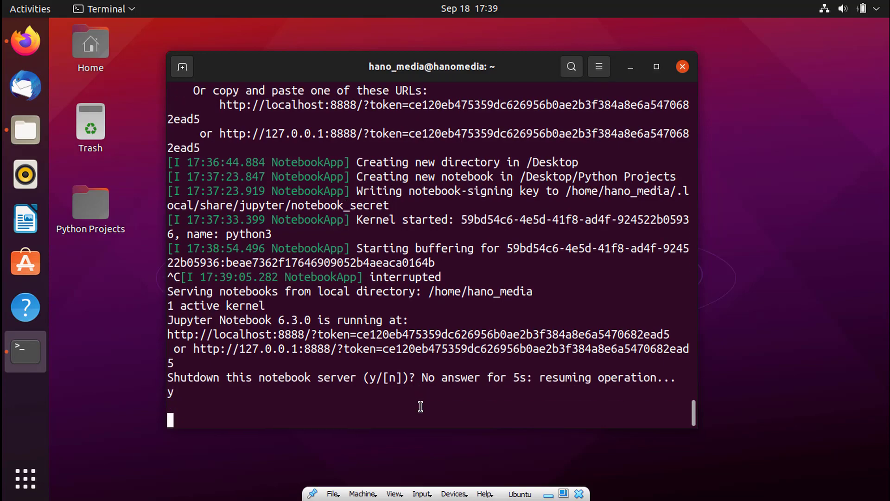
- Interrupt the Jupyter Notebook server again and confirm its shutdown with y
key("ctrl+c")
type("y")
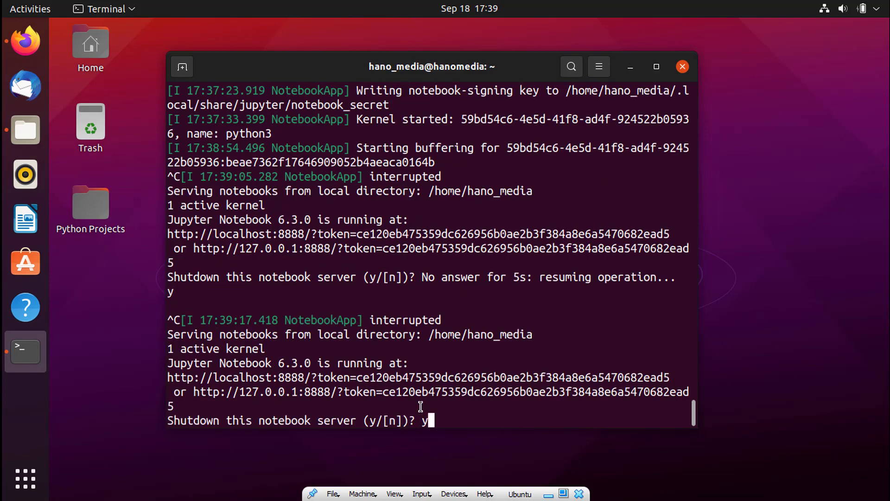
key("Return")
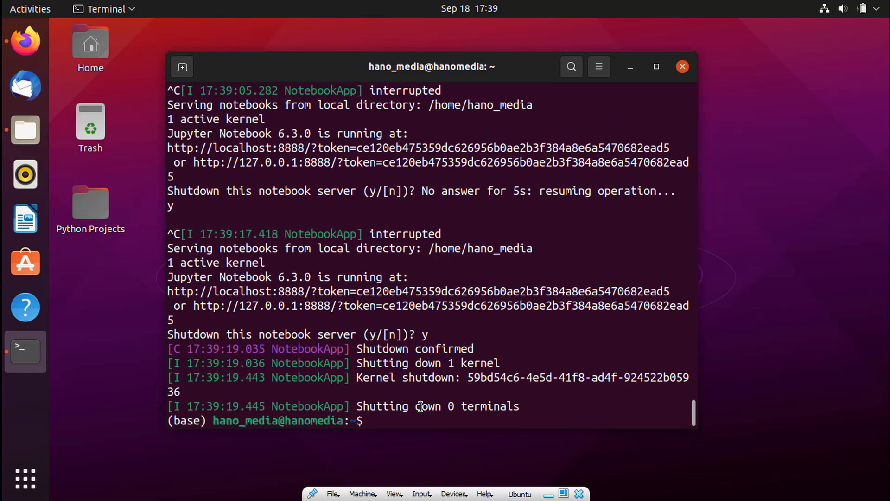
- Clear the terminal and launch Spyder by running the spyder command
key("ctrl+l")
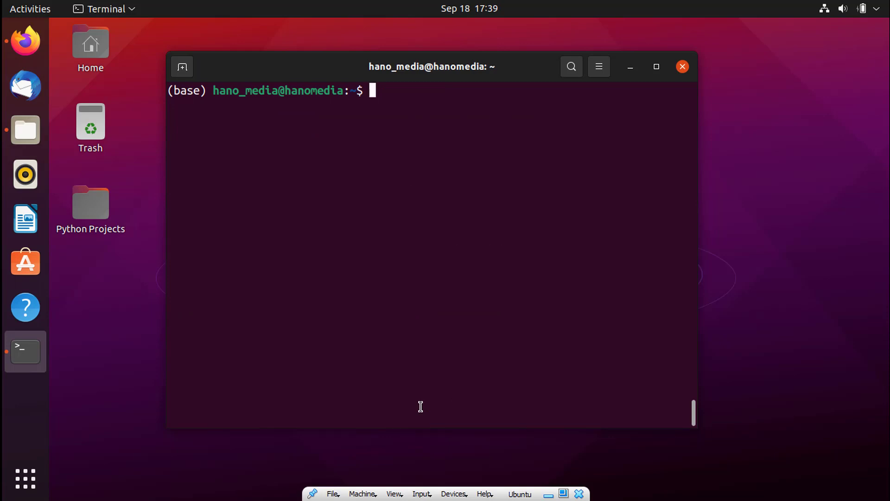
type("wy")
key("BackSpace")
key("BackSpace")
type("spyder")
key("Return")
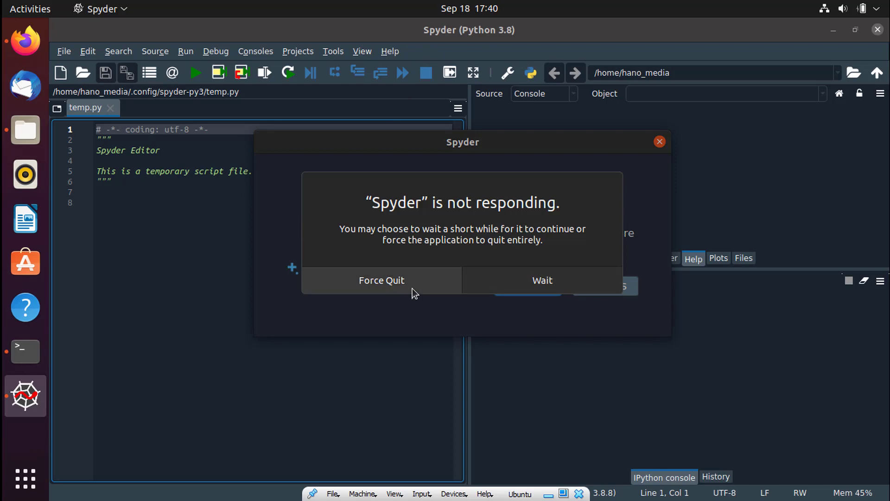
- Dismiss the Spyder welcome dialog without taking the tour and place the cursor on line 8 of temp.py
left_click(496, 289)
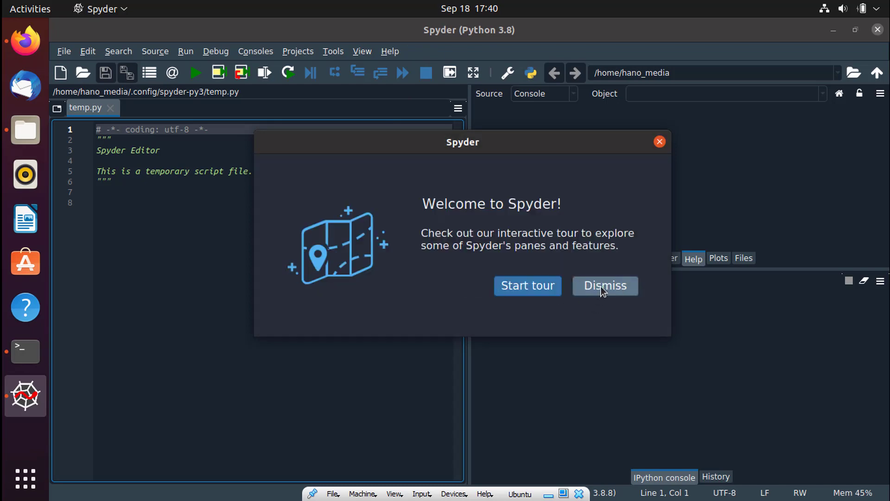
left_click(660, 142)
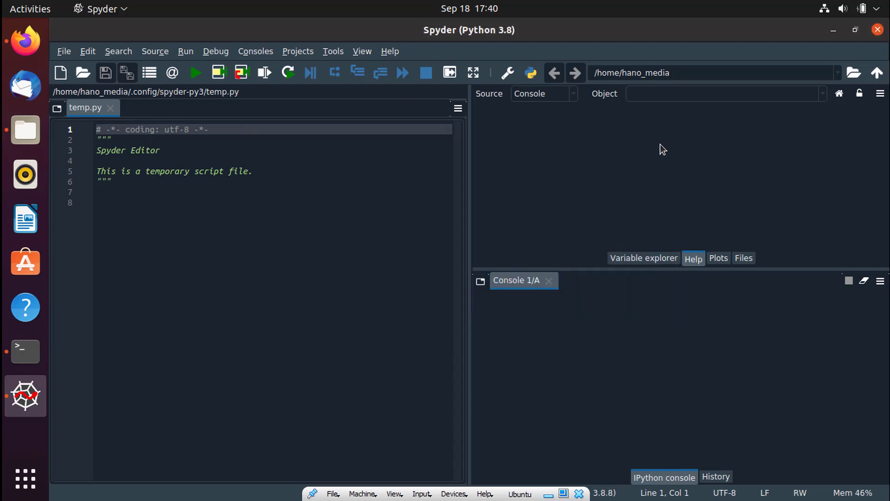
left_click(208, 203)
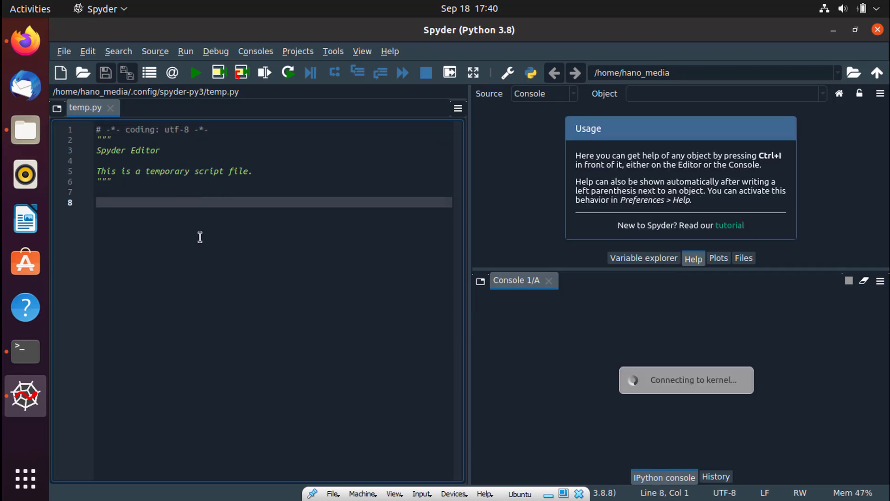
- Write and run a print statement on line 8 containing "Hello" plus a first name, and dismiss the new version notice
type("print(")
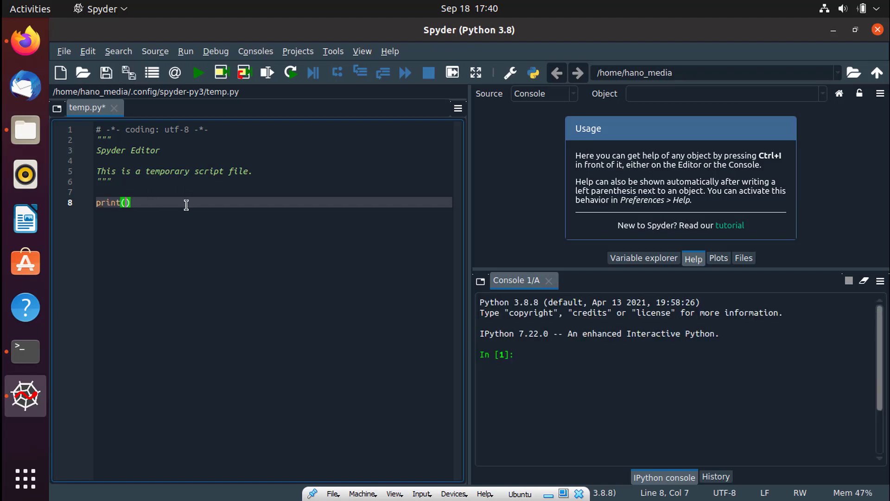
type("\"Hello Chris")
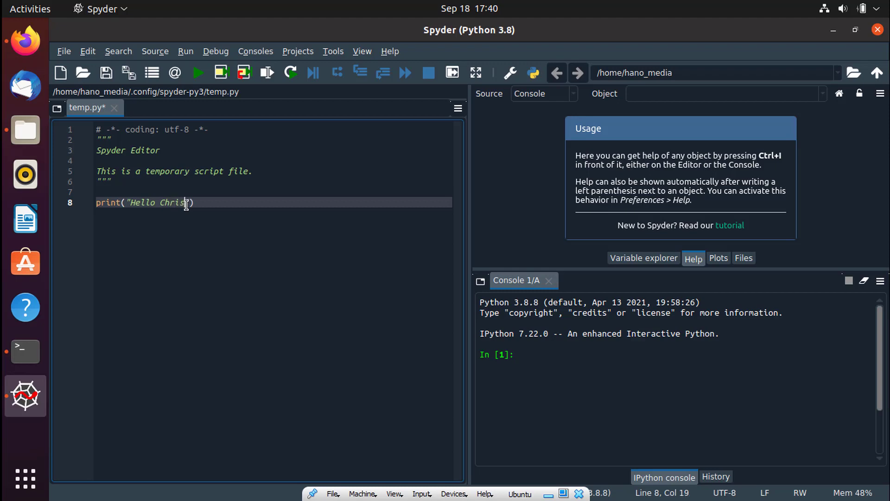
type("\"")
key("ctrl+Return")
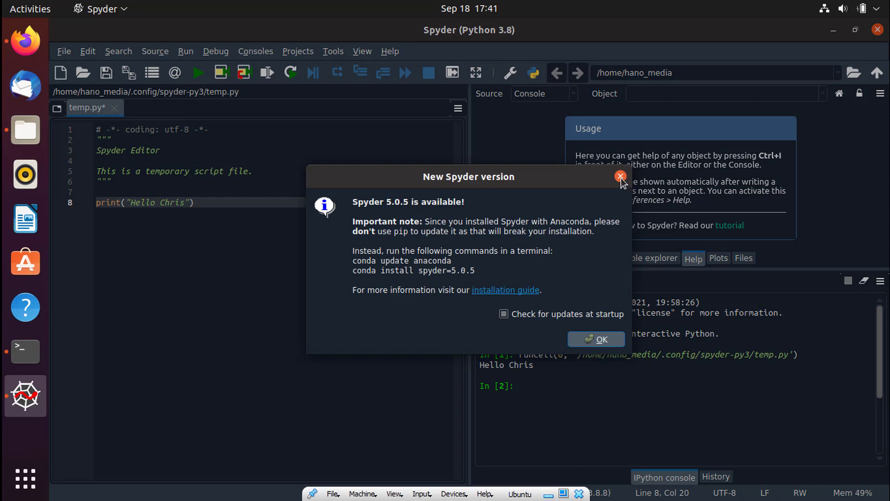
left_click(592, 339)
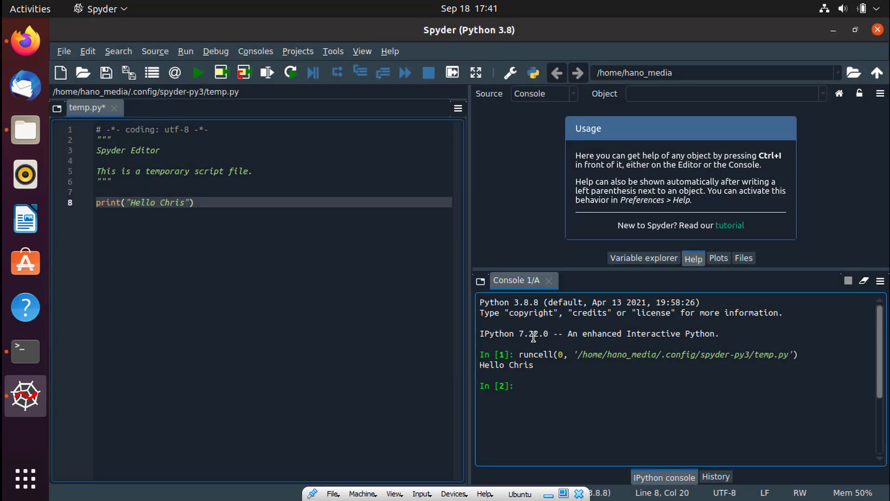
left_click_drag(534, 365, 481, 367)
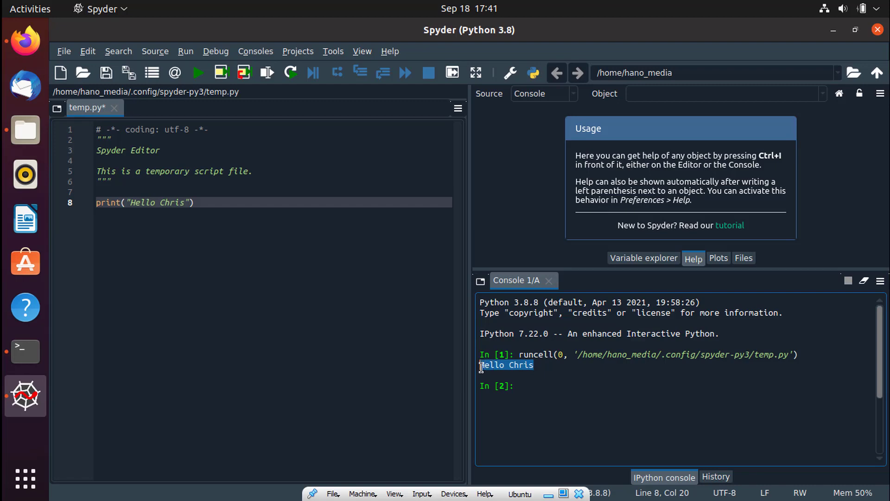
- Add the variable assignment age = 100 on line 10 of temp.py and run the cell
left_click(223, 207)
key("Return")
key("Return")
type("age =")
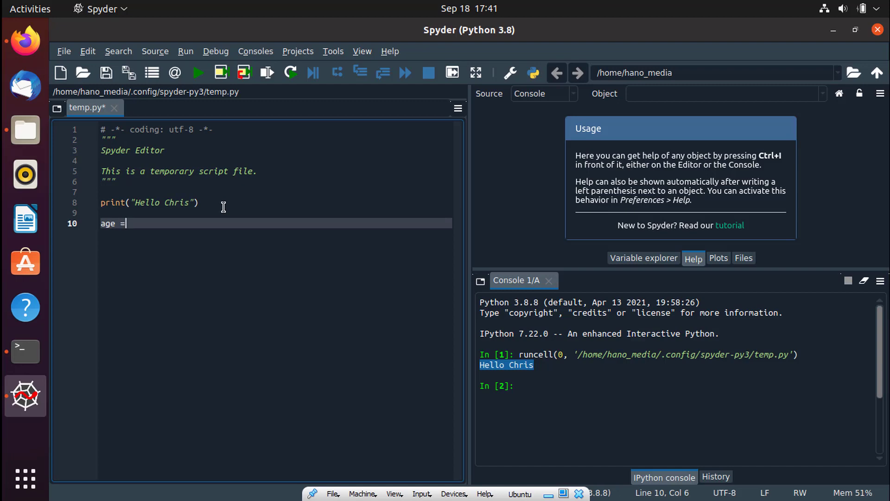
type(" 100")
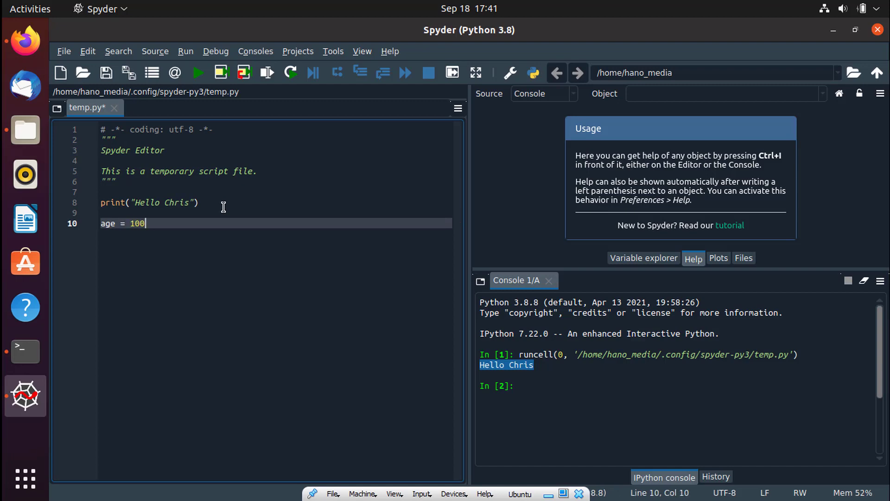
key("ctrl+Return")
left_click(523, 358)
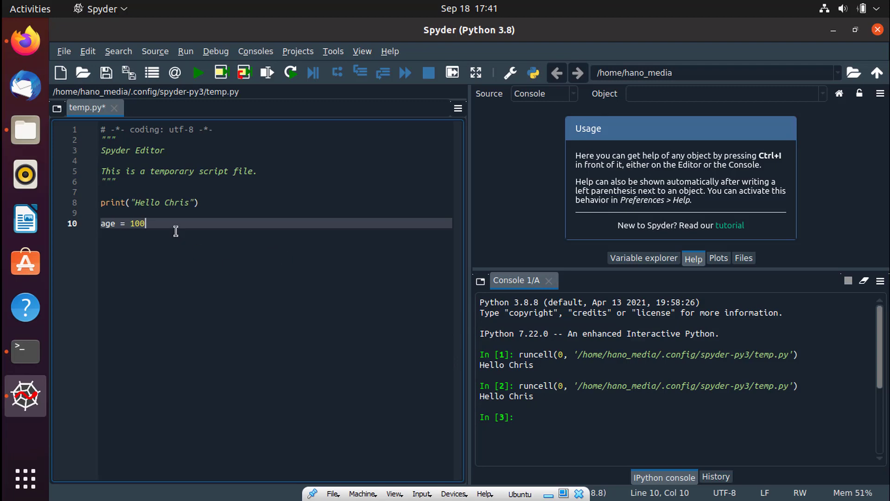
- Add print(age) on line 12 of temp.py and run the cell
left_click(234, 213)
left_click(191, 223)
key("Return")
key("Return")
type("print(age")
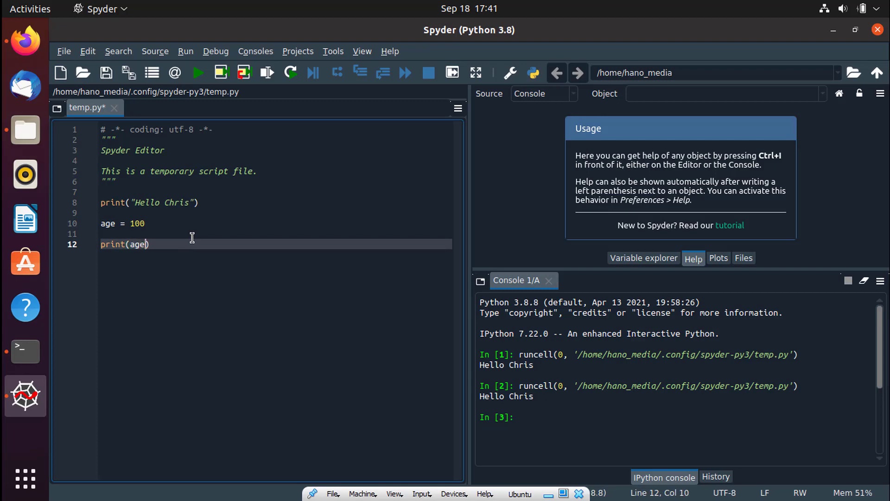
key("ctrl+Return")
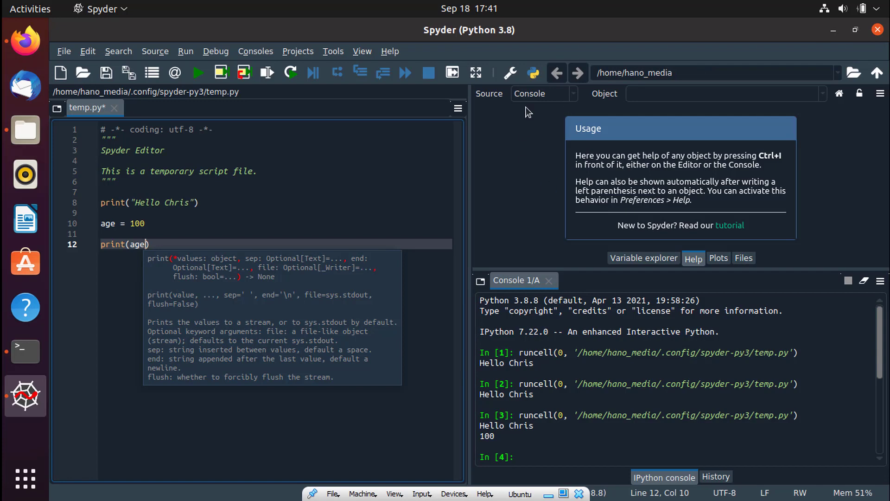
- Quit Spyder and start entering an anaconda command at the terminal prompt
key("ctrl+q")
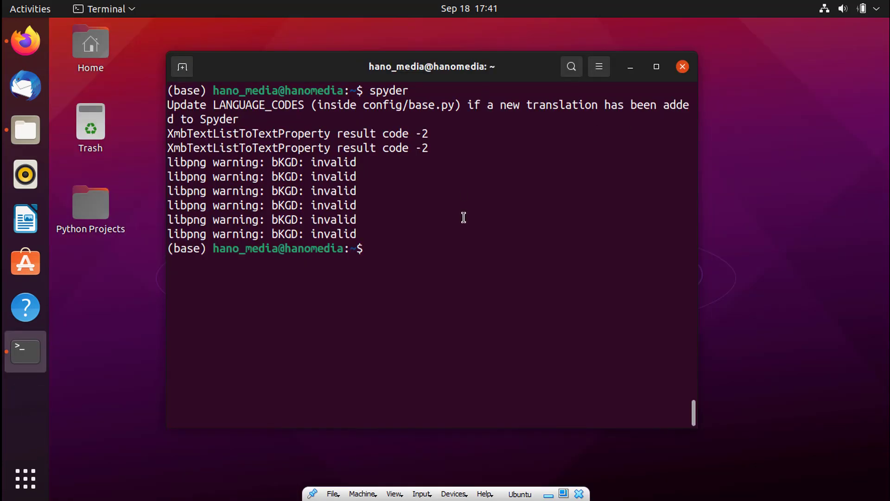
type("anacond")
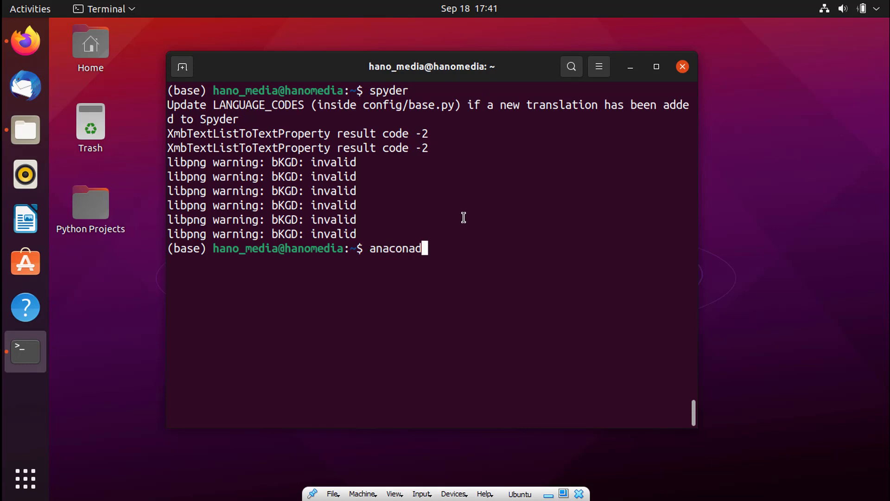